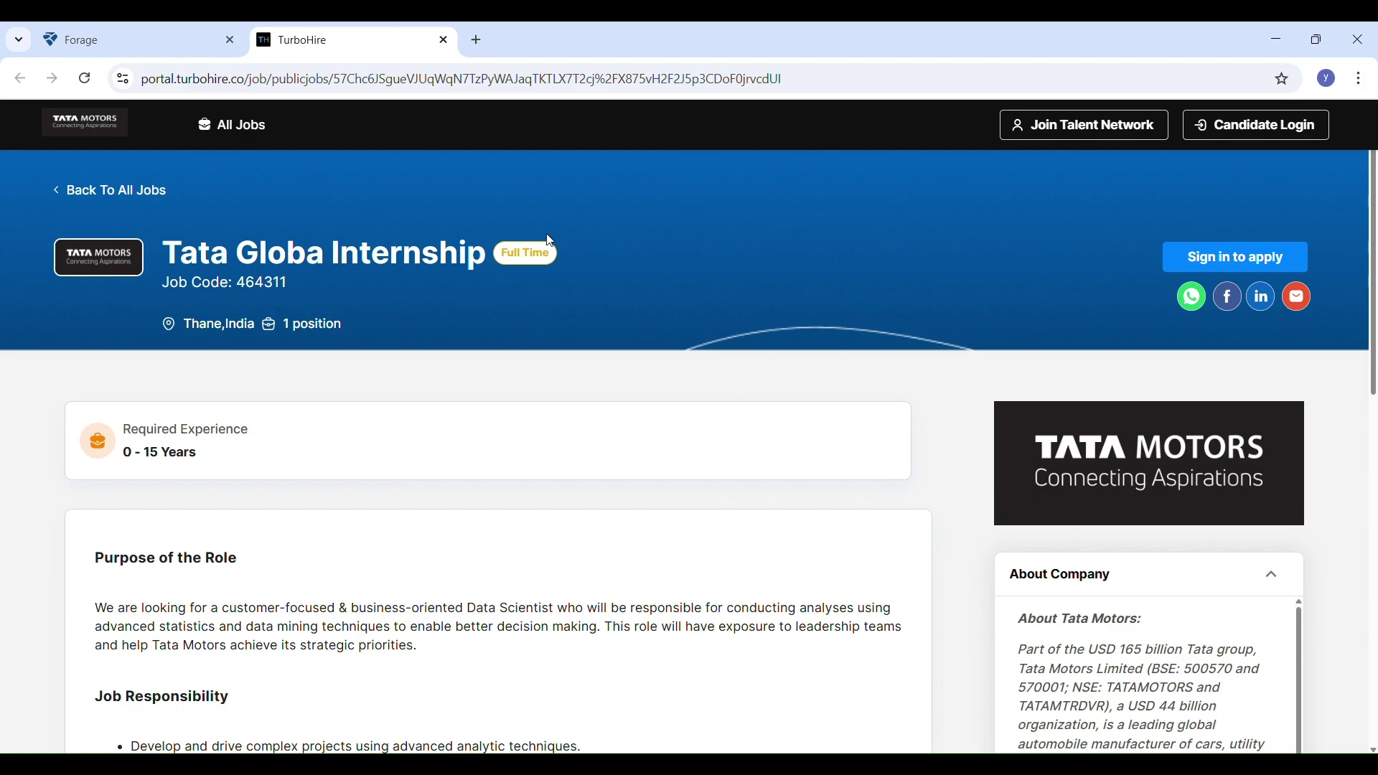
Read down the posting to the MSc requirement and the R, Python and PySpark skills
drag(565, 253, 749, 284)
scroll(1164, 288, down, 2)
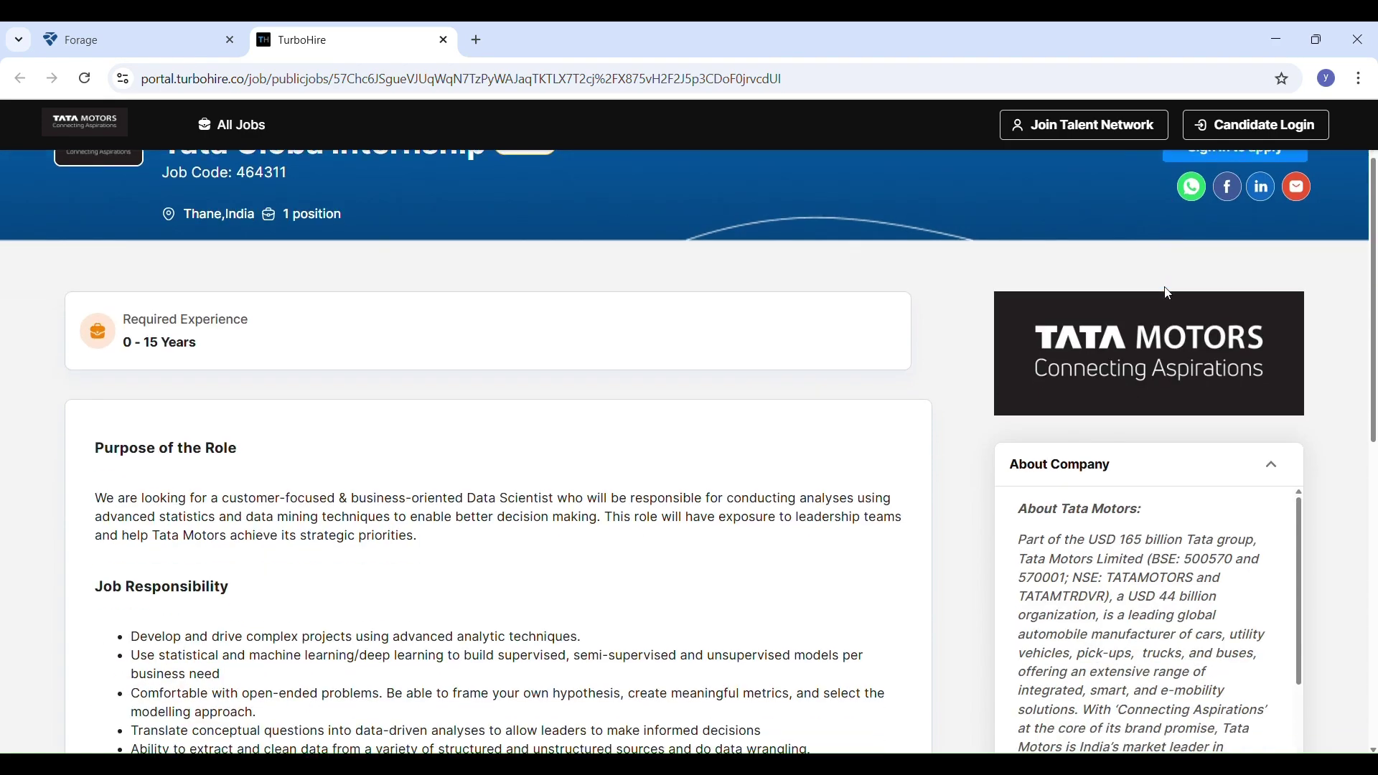
scroll(1168, 294, down, 1)
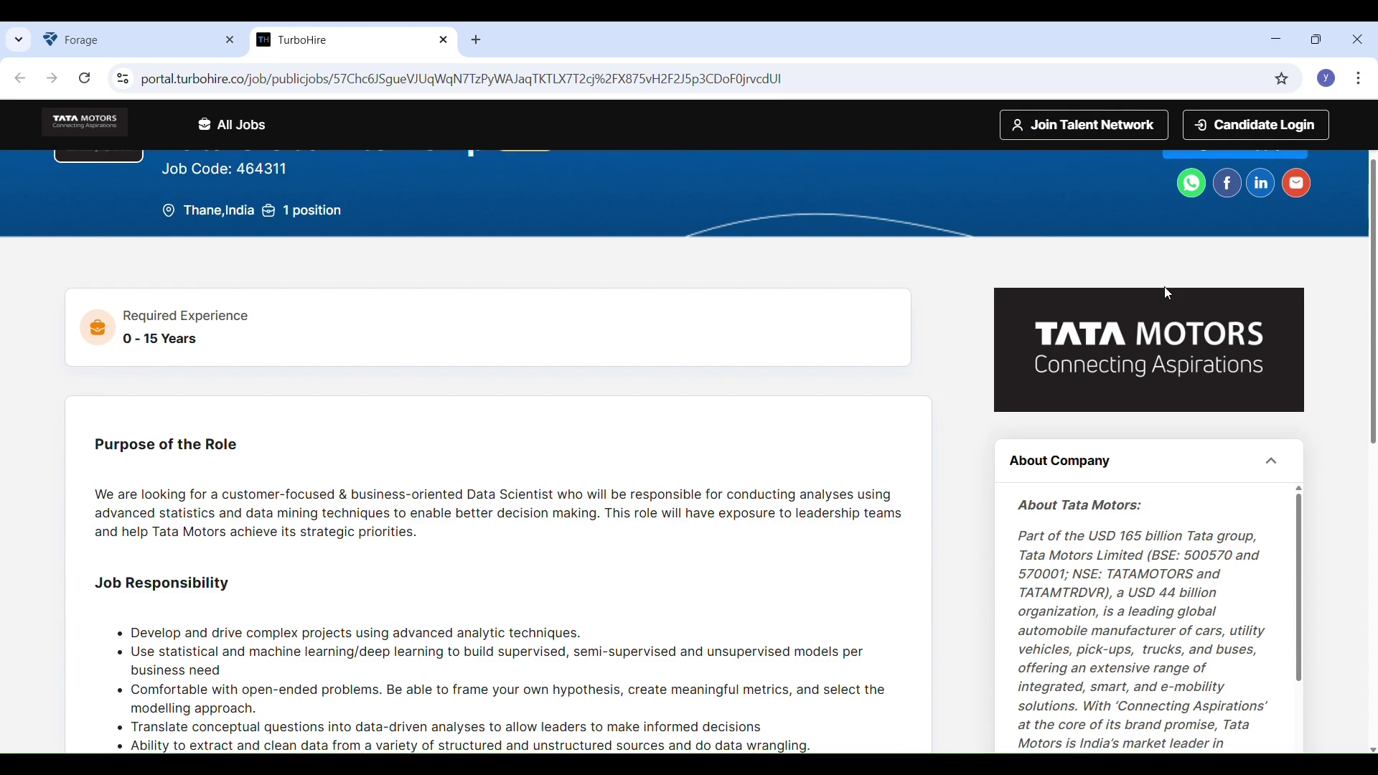
scroll(1169, 295, down, 1)
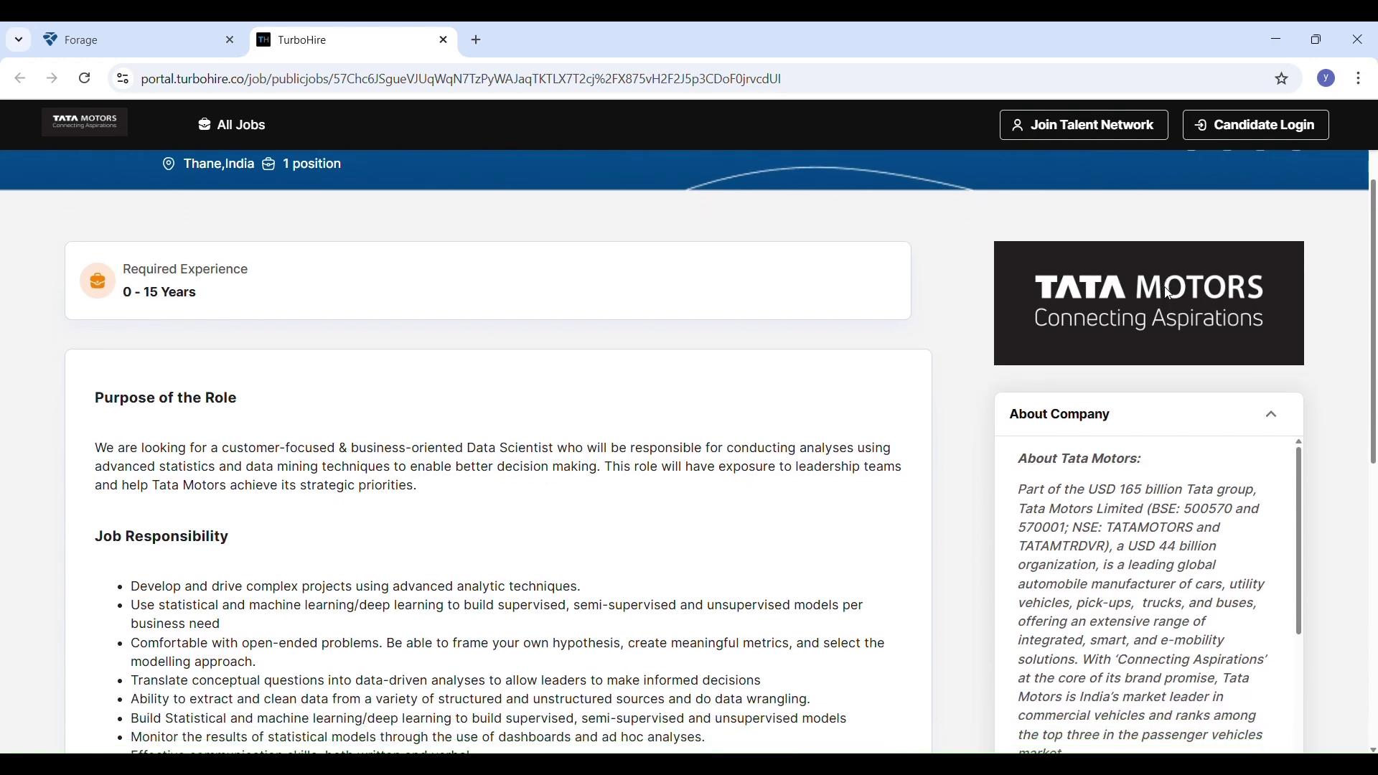
scroll(1168, 294, down, 1)
scroll(1168, 294, down, 2)
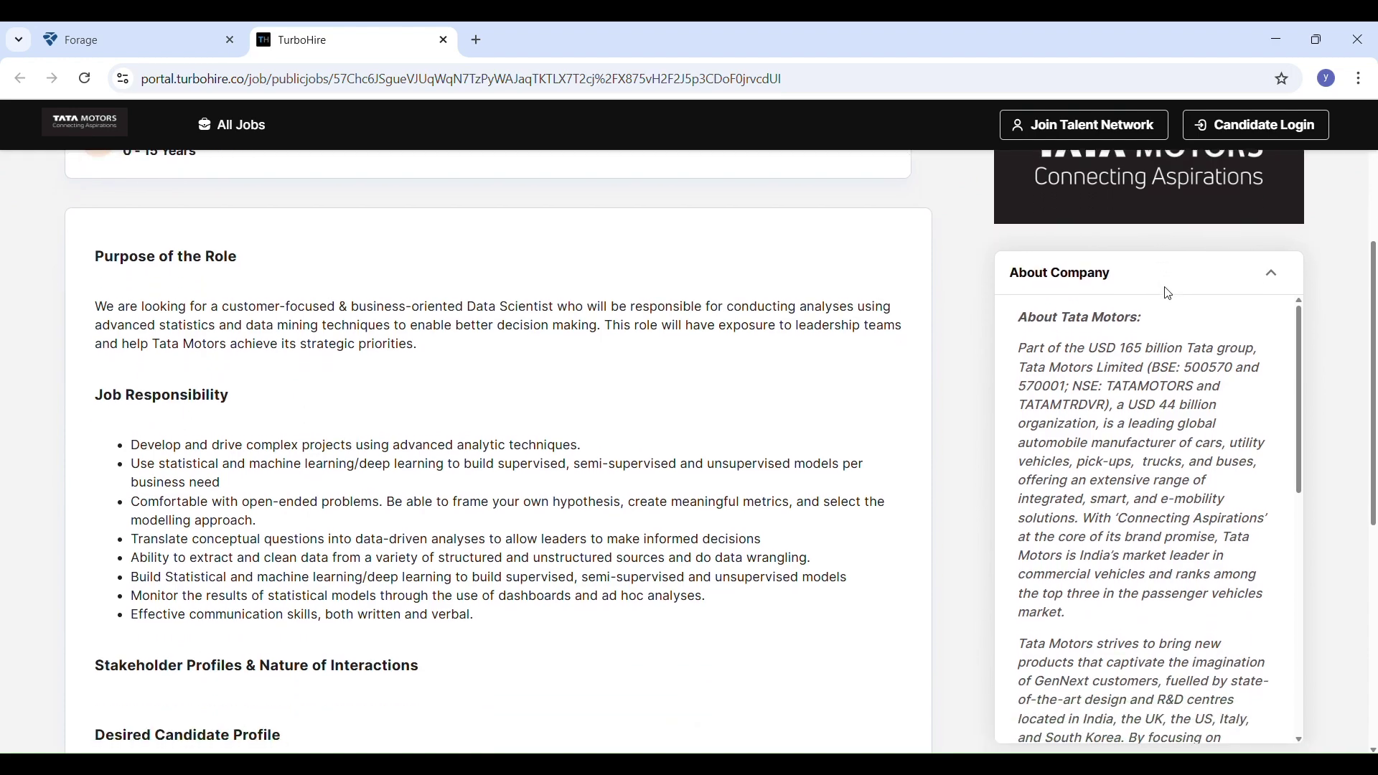
scroll(1168, 294, down, 1)
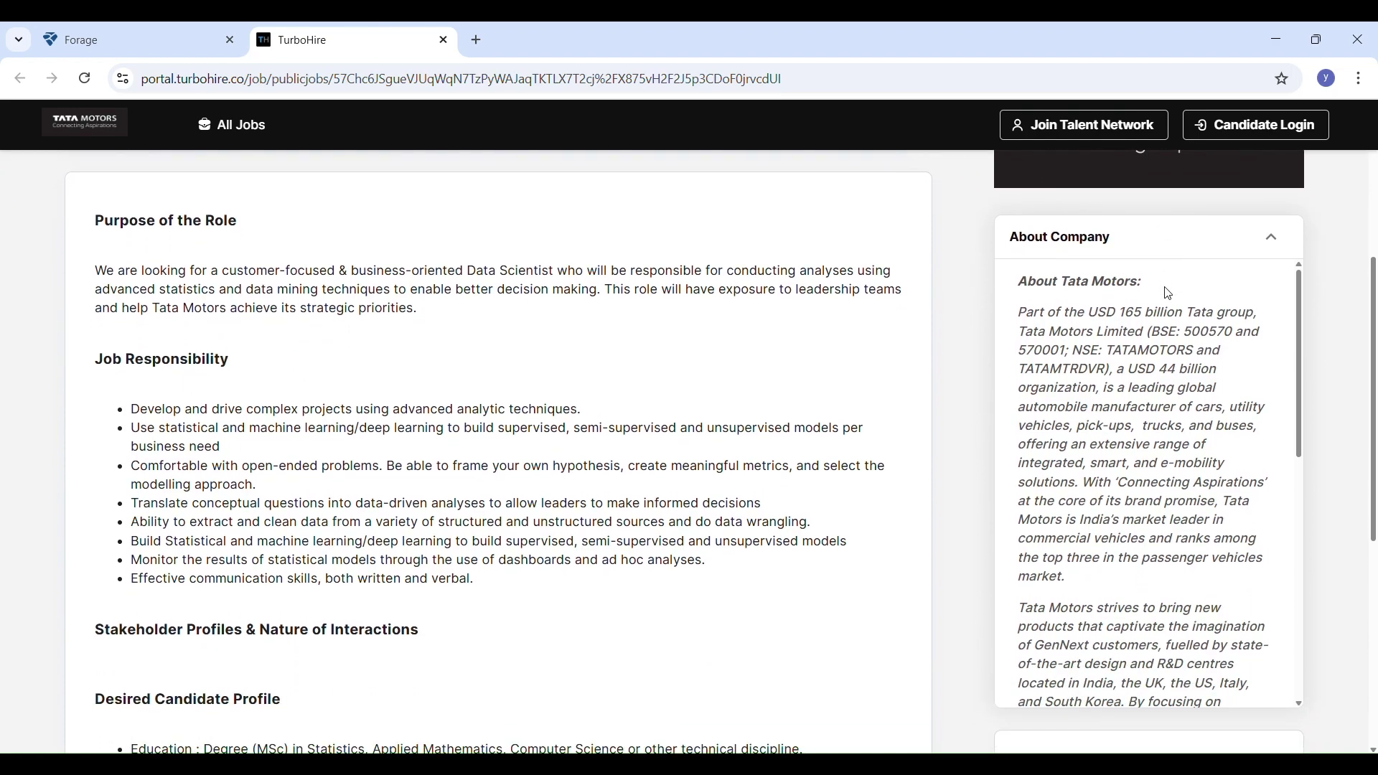
scroll(1169, 295, down, 2)
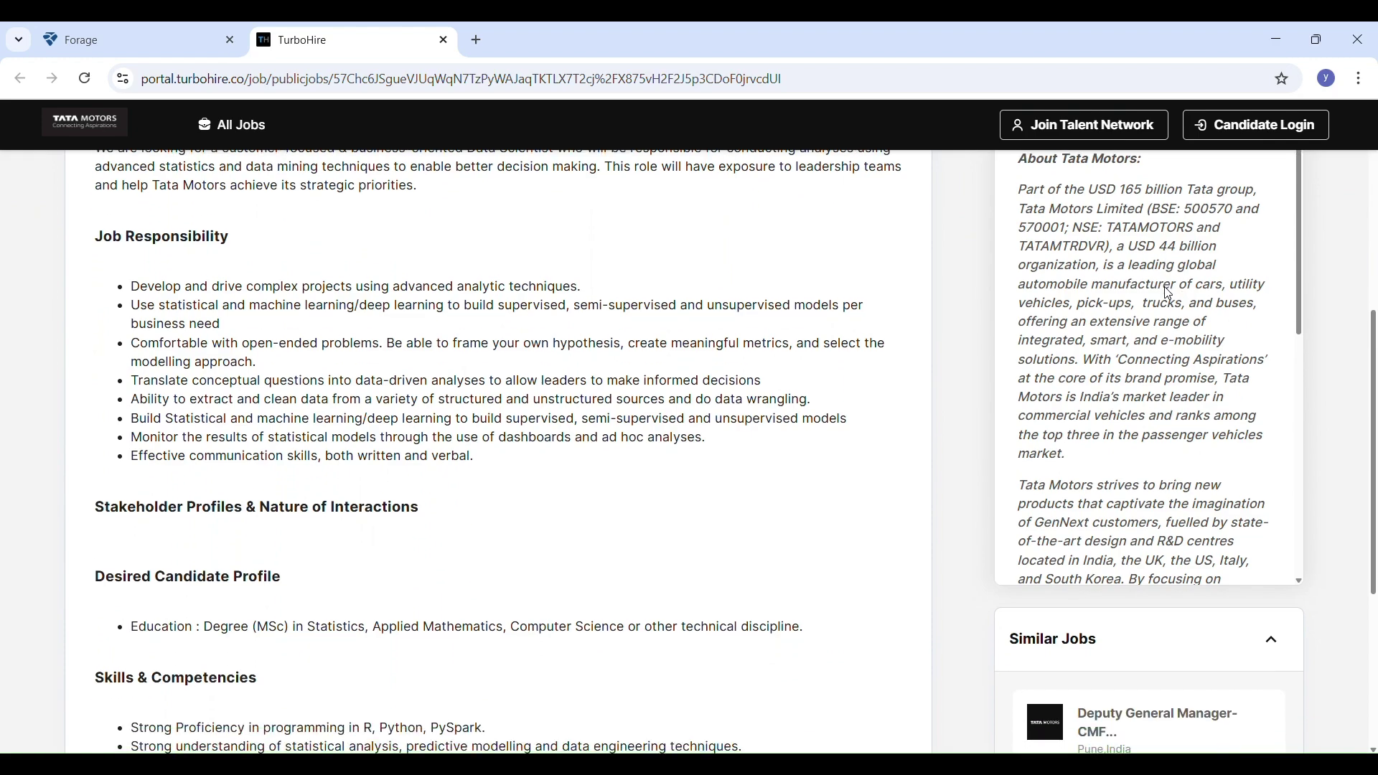
scroll(1168, 295, down, 2)
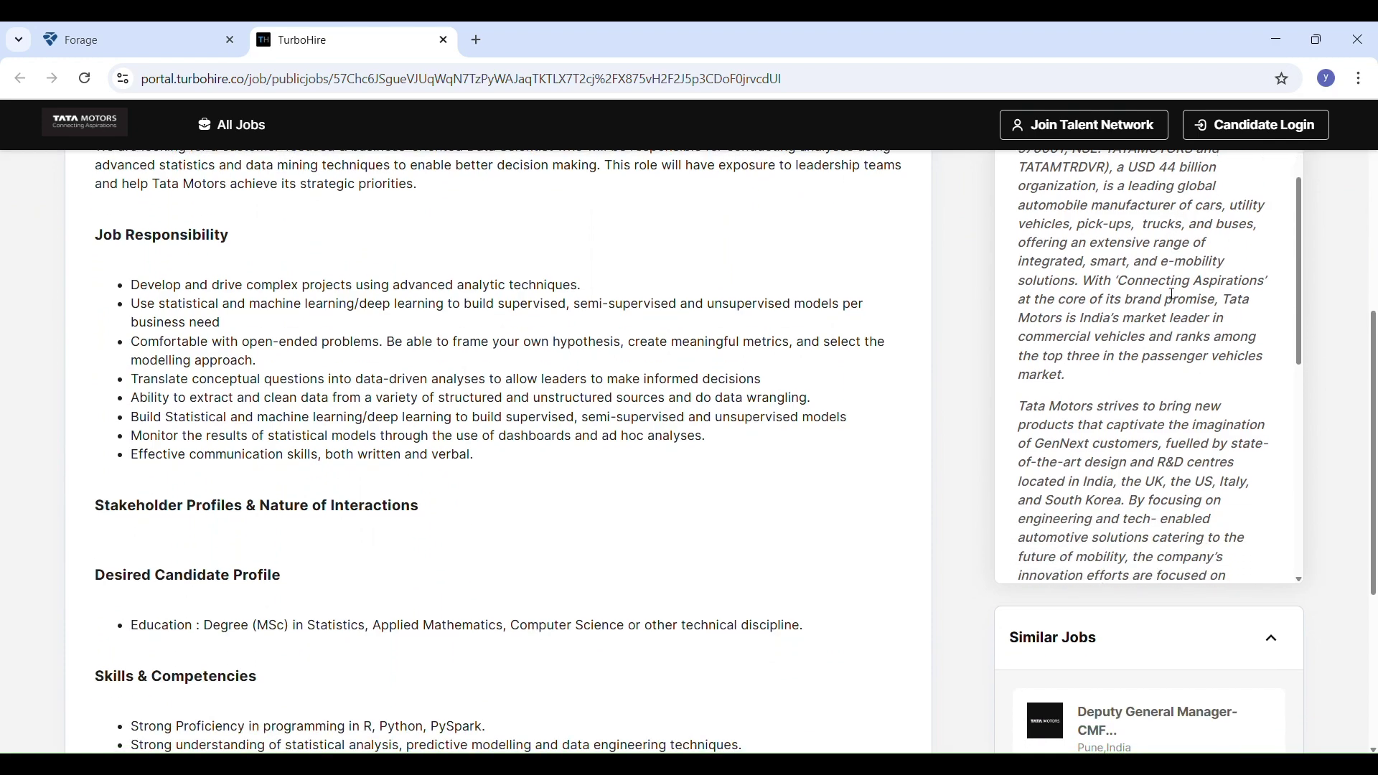
scroll(1171, 295, down, 3)
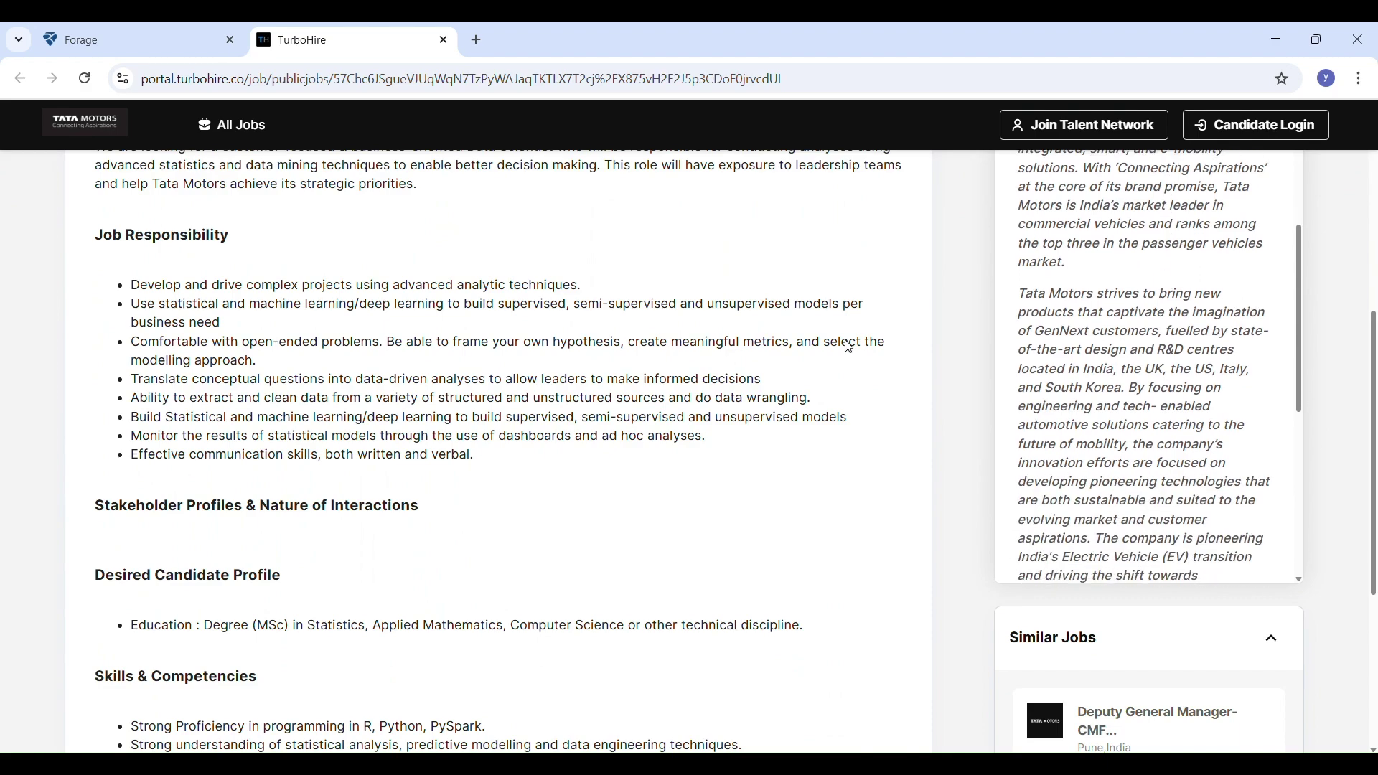
scroll(807, 378, down, 5)
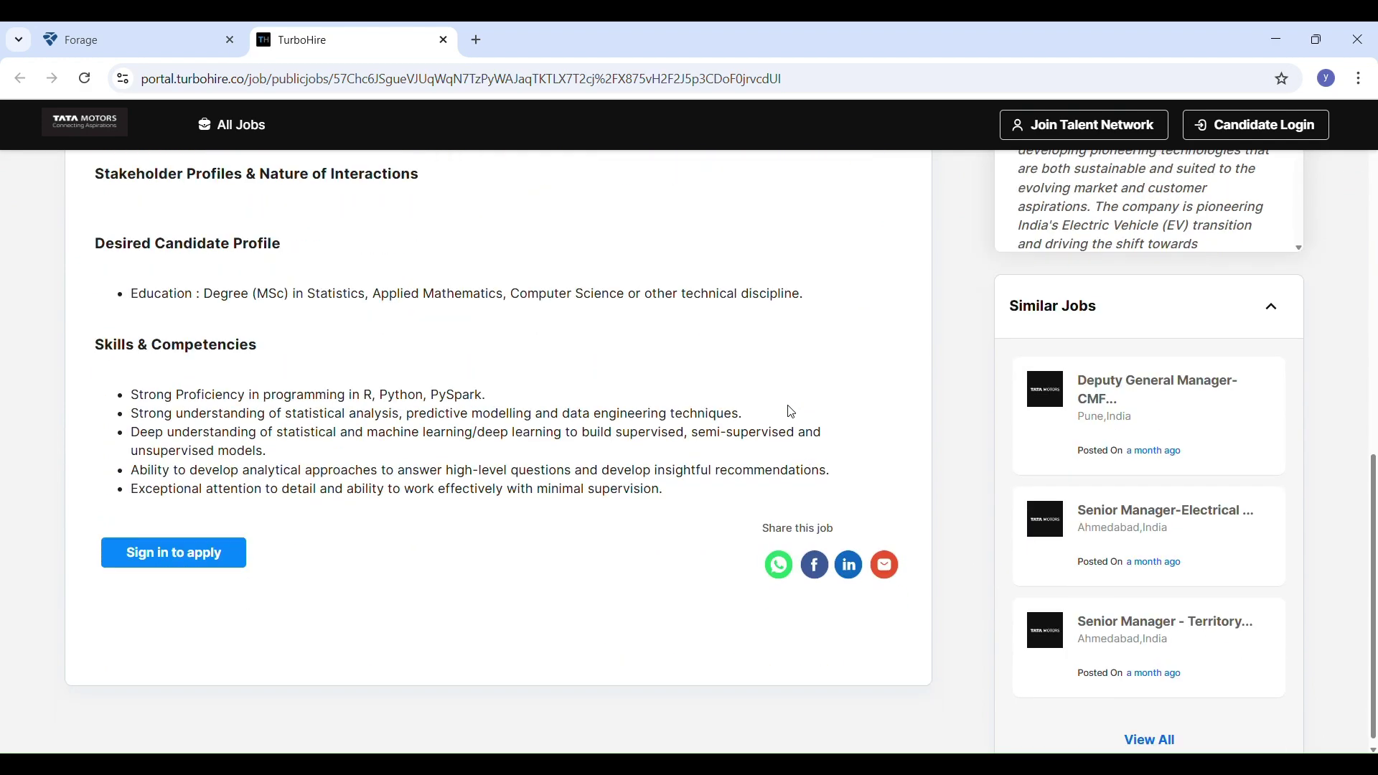
scroll(791, 412, down, 1)
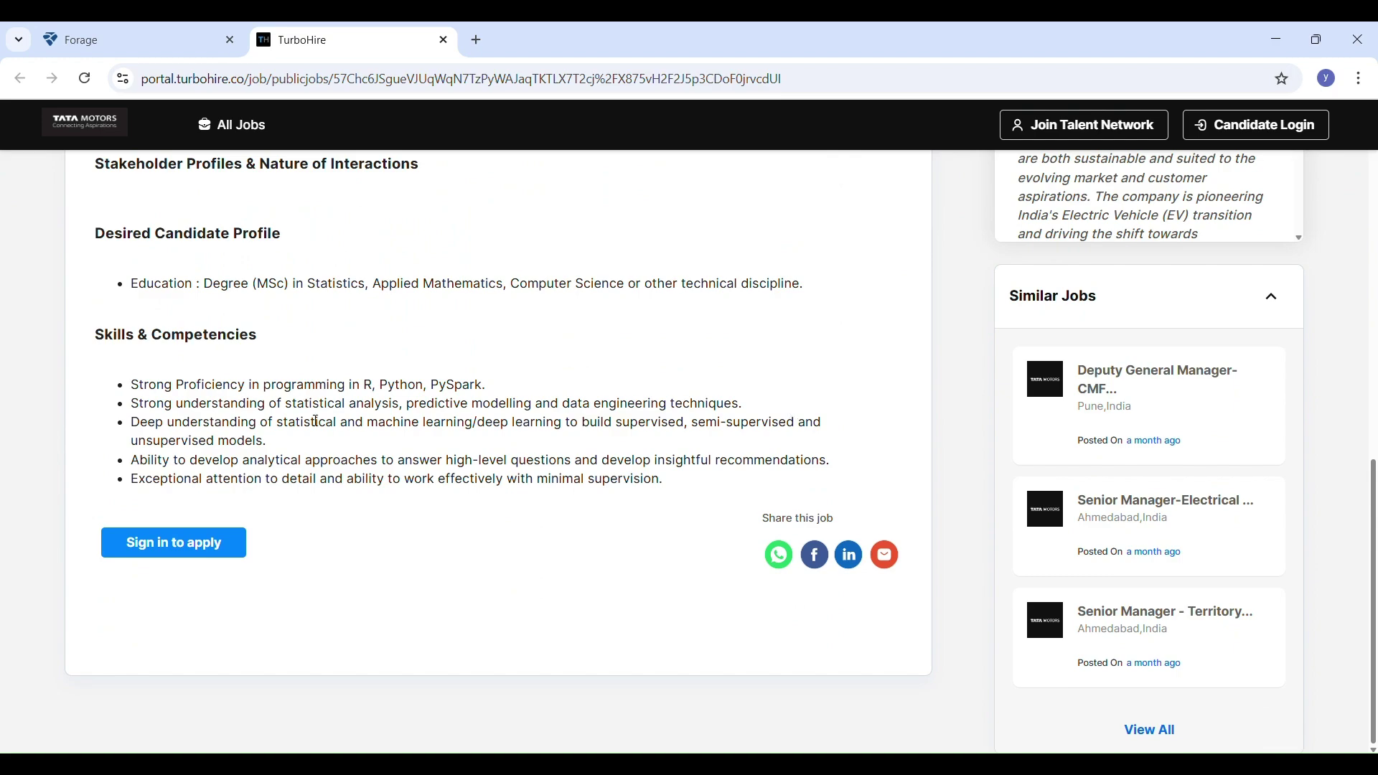
scroll(316, 422, up, 2)
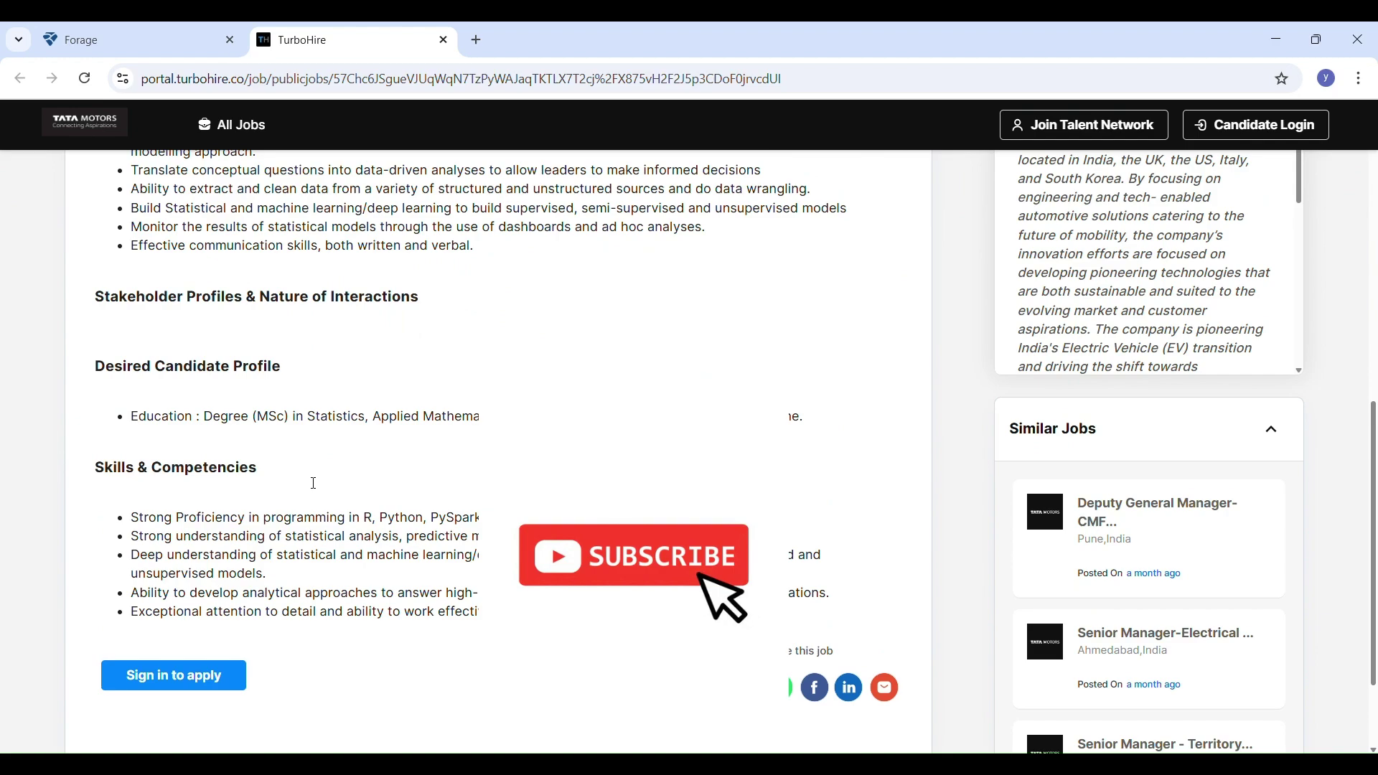
scroll(311, 483, up, 1)
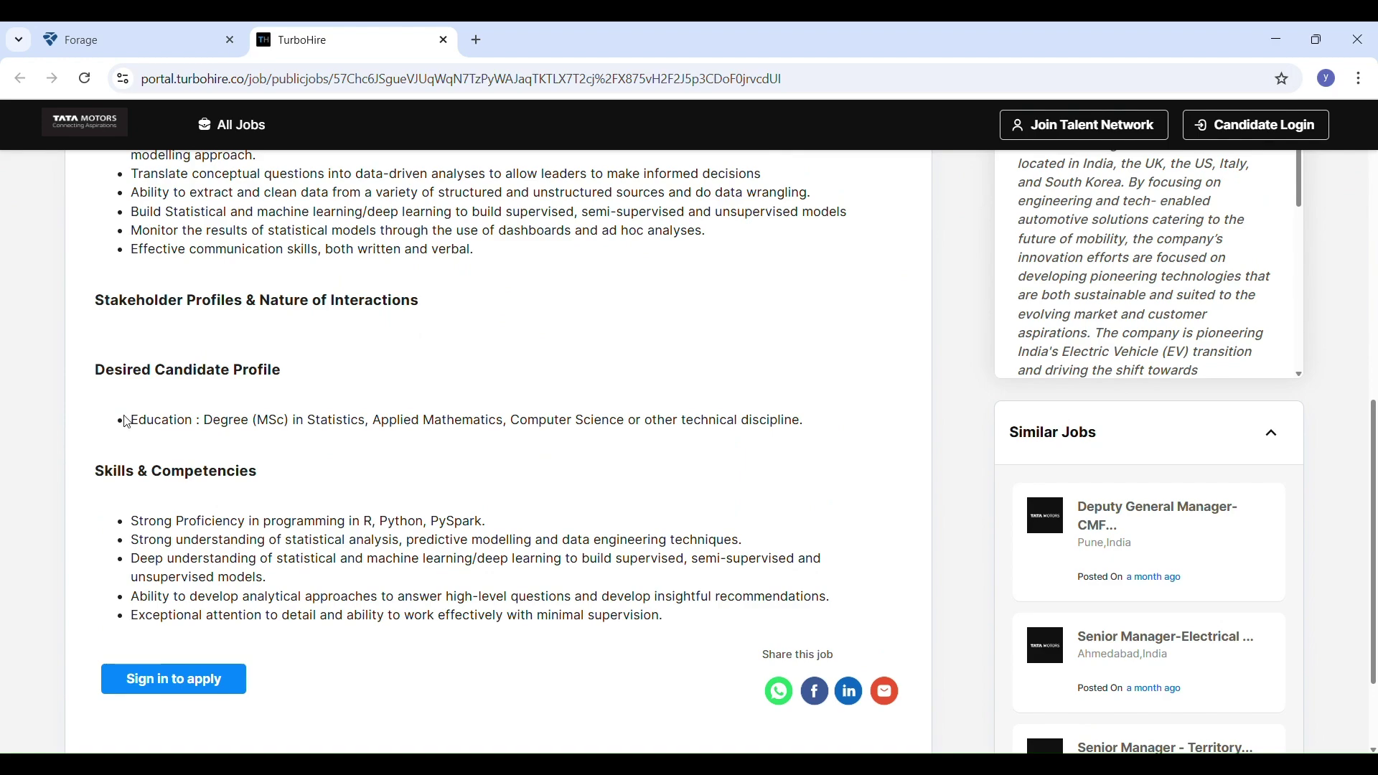
drag(128, 422, 545, 438)
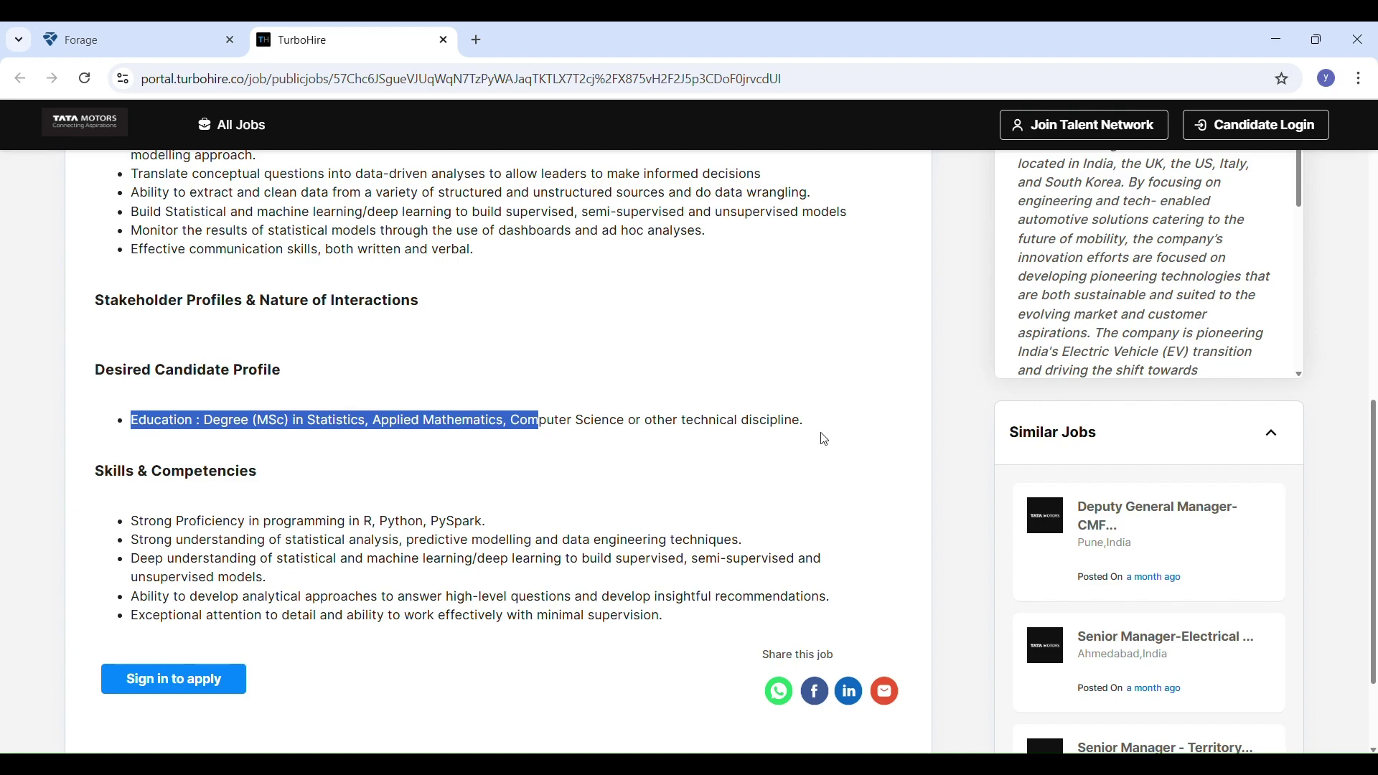
drag(807, 421, 541, 385)
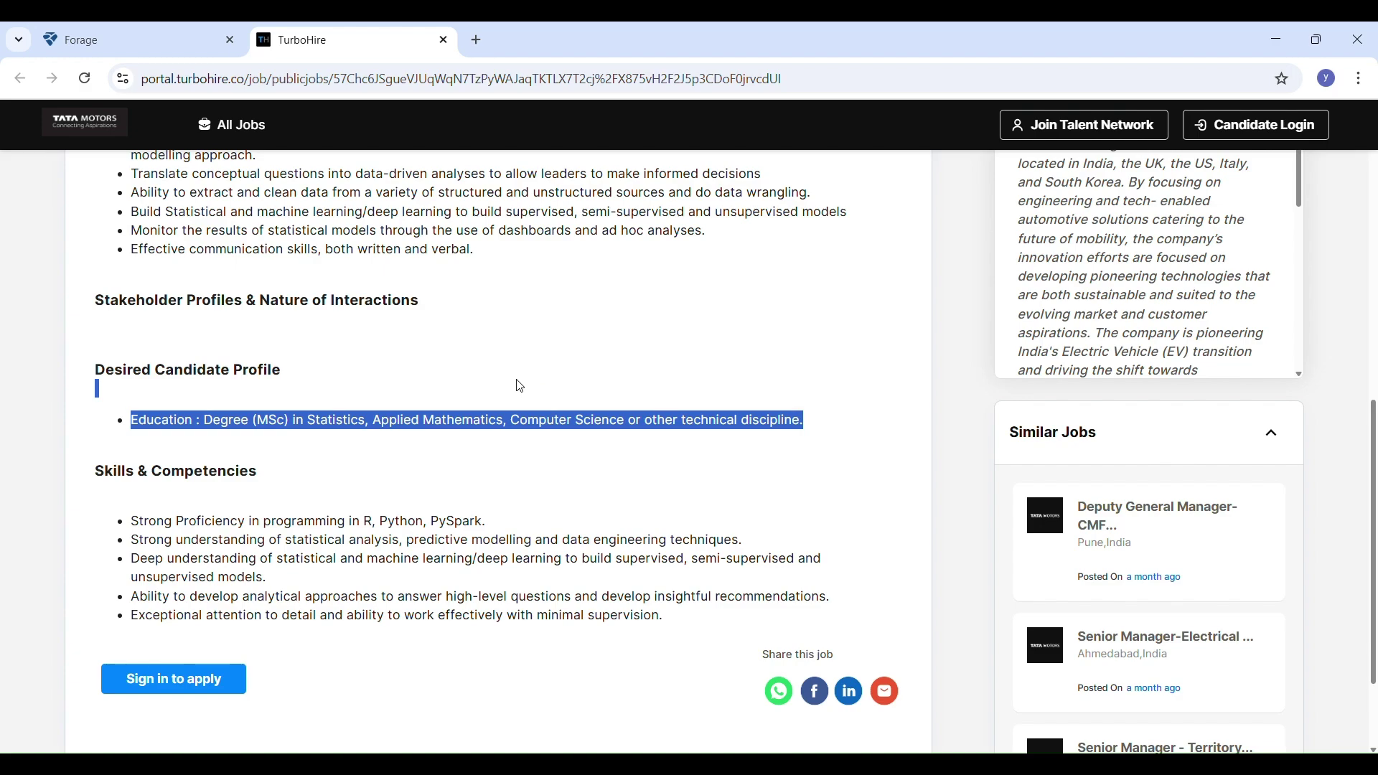
scroll(520, 386, down, 1)
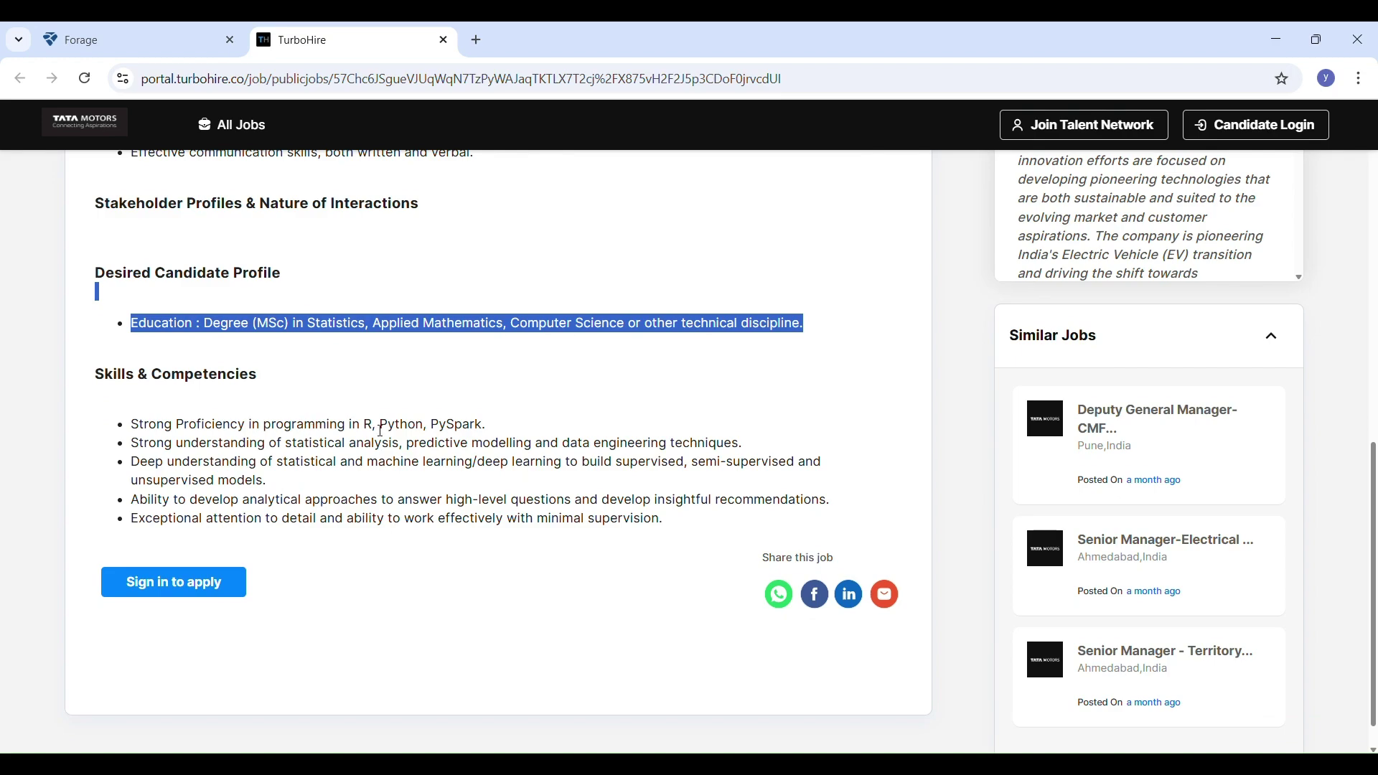
Highlight the listed programming languages and the statistical analysis skill lines in the posting
drag(374, 430, 492, 432)
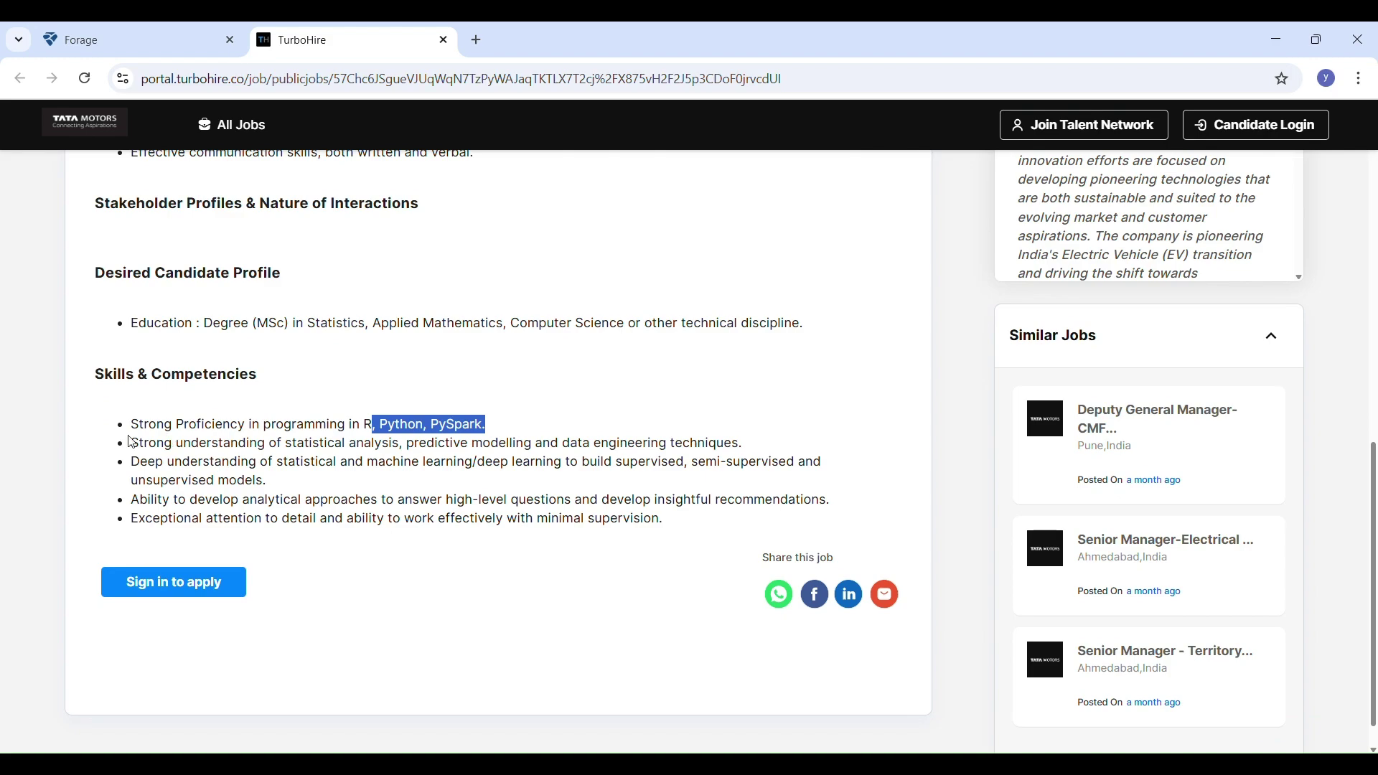
drag(132, 443, 834, 465)
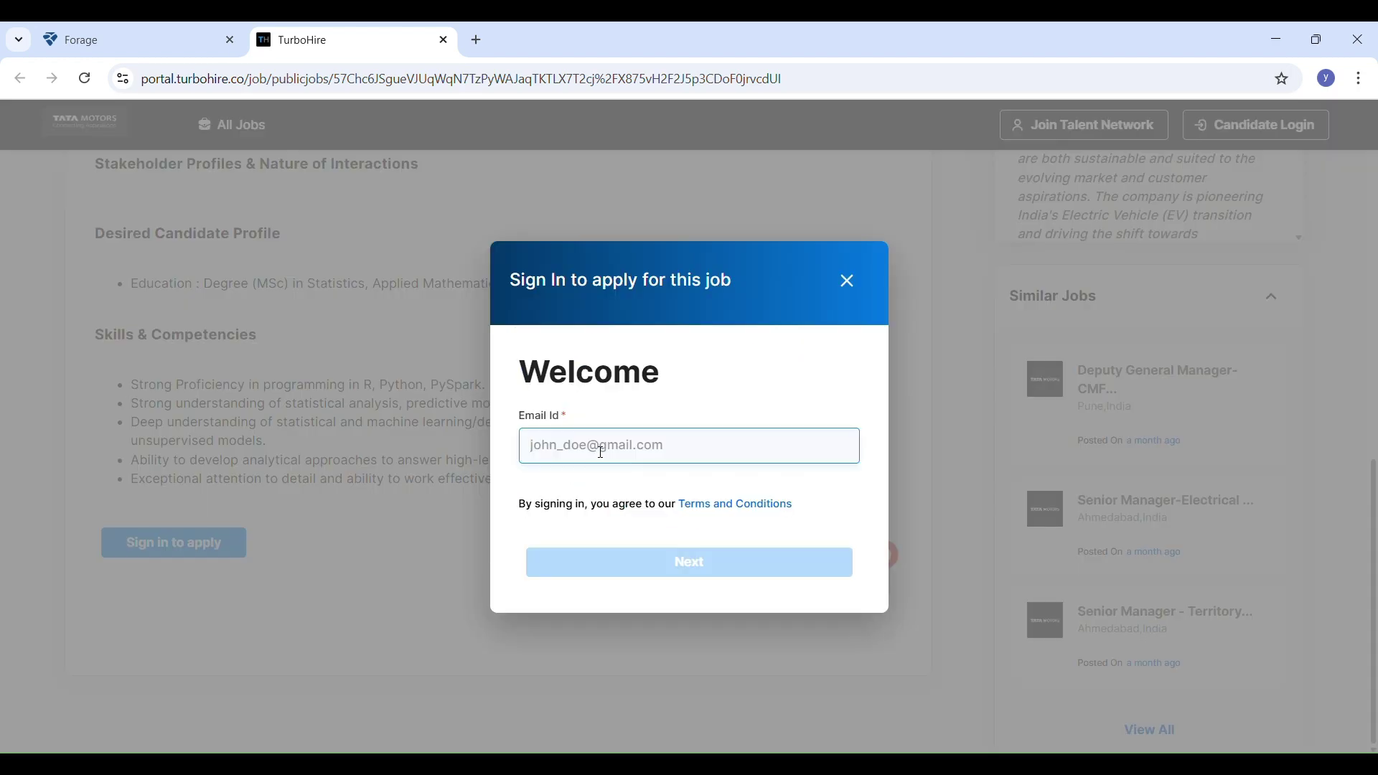
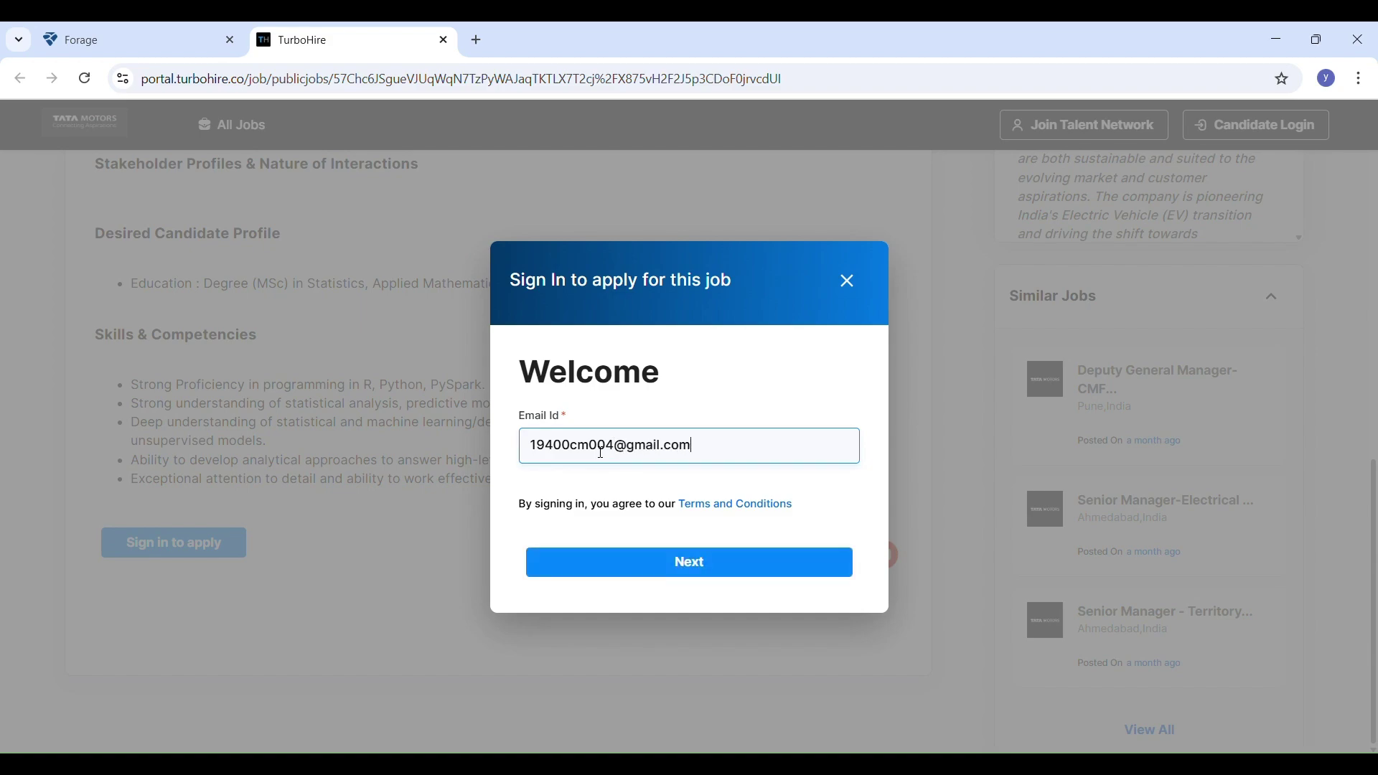
Submit the applicant's e-mail for a sign-in code and copy the 6-digit code from Gmail
click(683, 575)
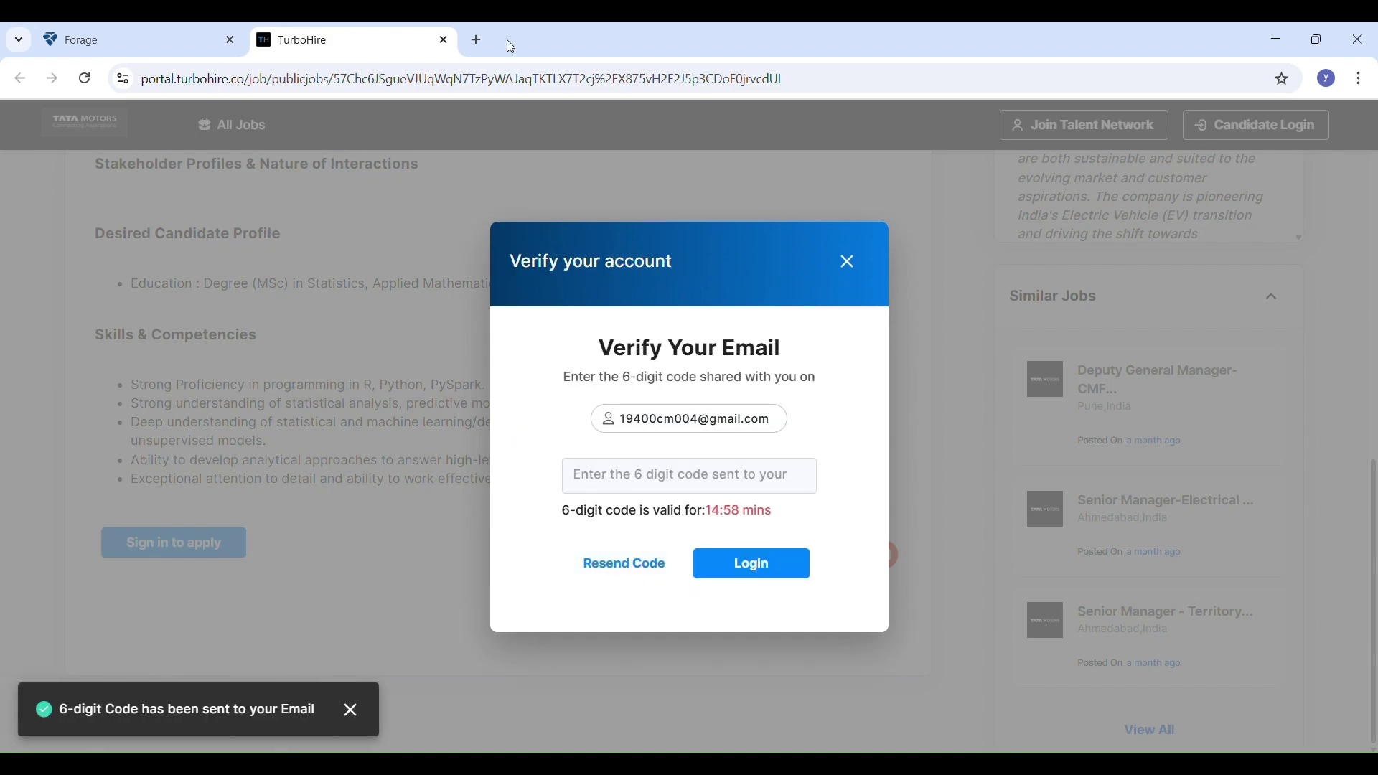
click(476, 37)
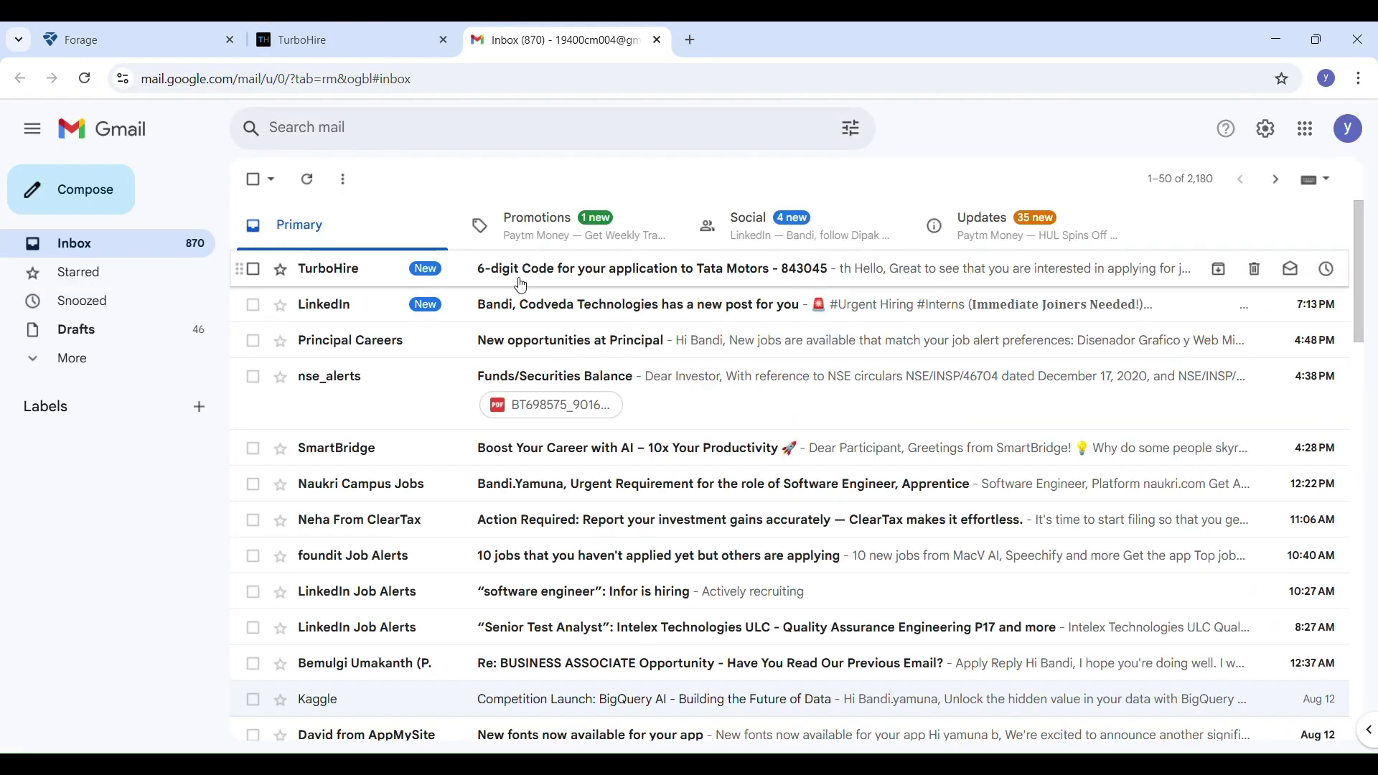
click(518, 285)
scroll(653, 509, down, 2)
drag(656, 505, 578, 501)
key(ctrl+c)
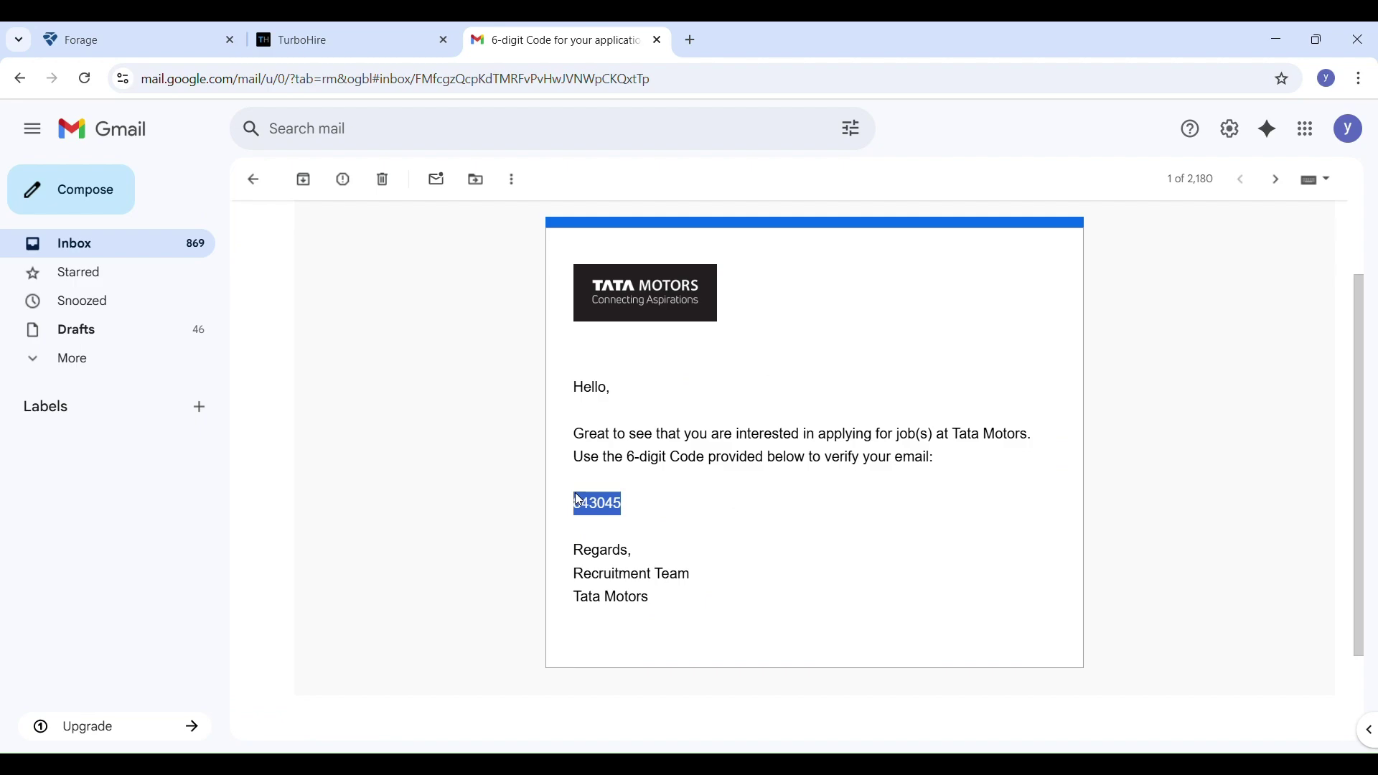
click(344, 40)
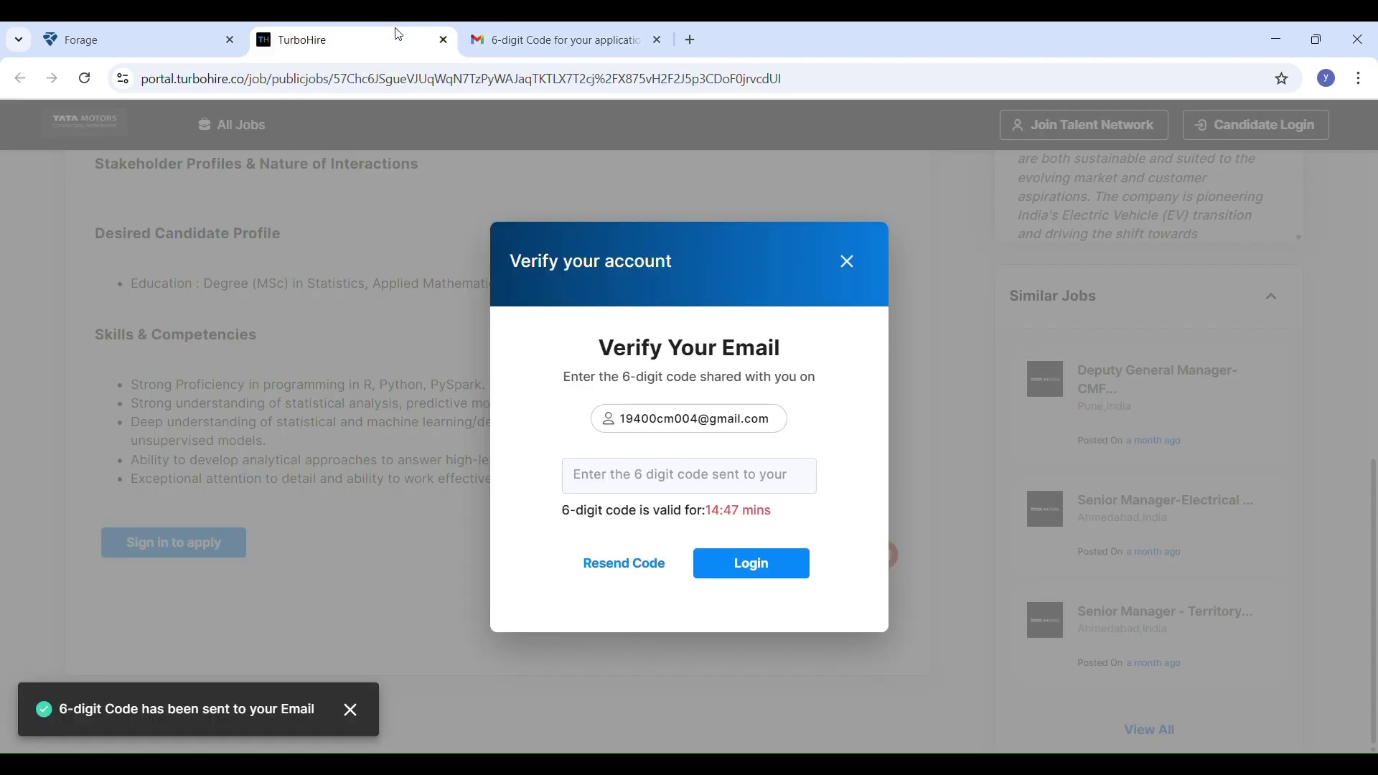
Paste the 6-digit code to log in, then start Autofill With Resume
click(733, 470)
key(ctrl+v)
click(755, 564)
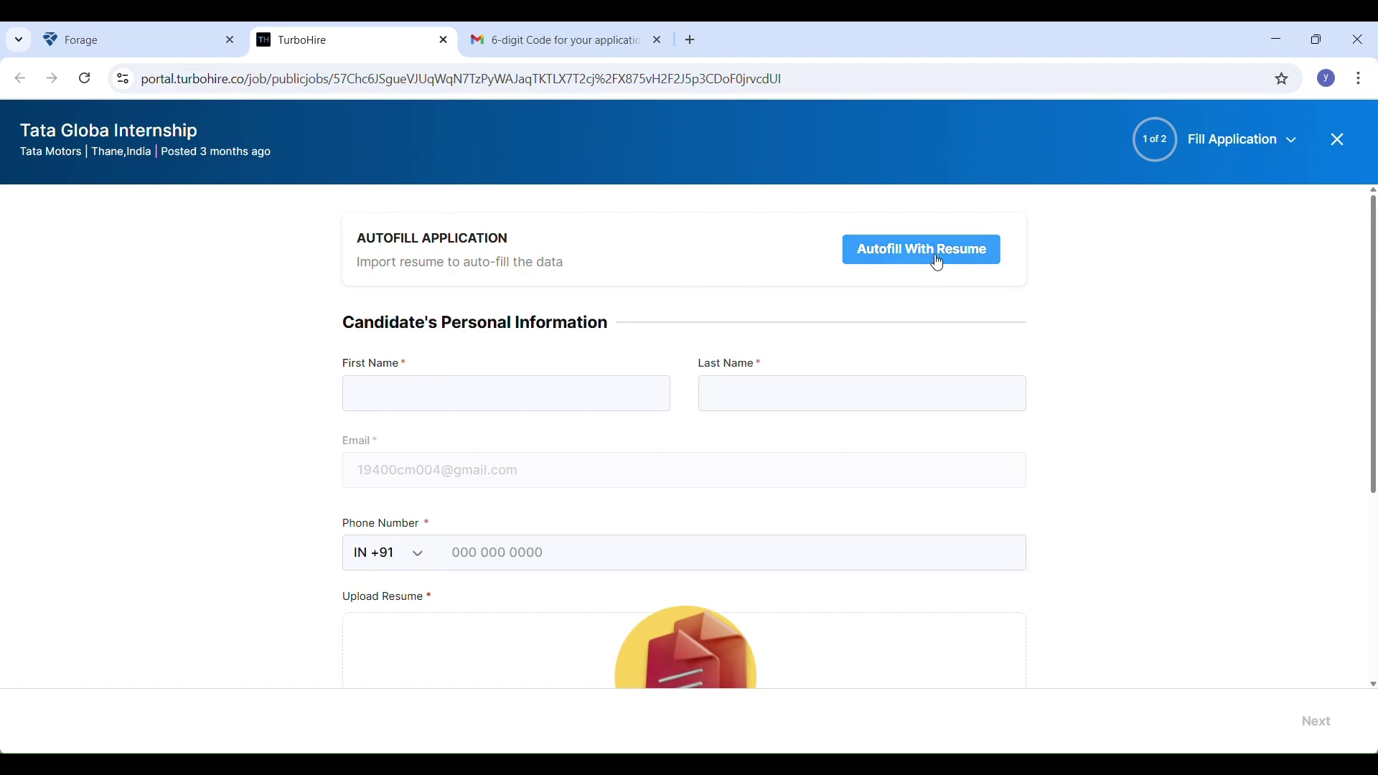
click(938, 263)
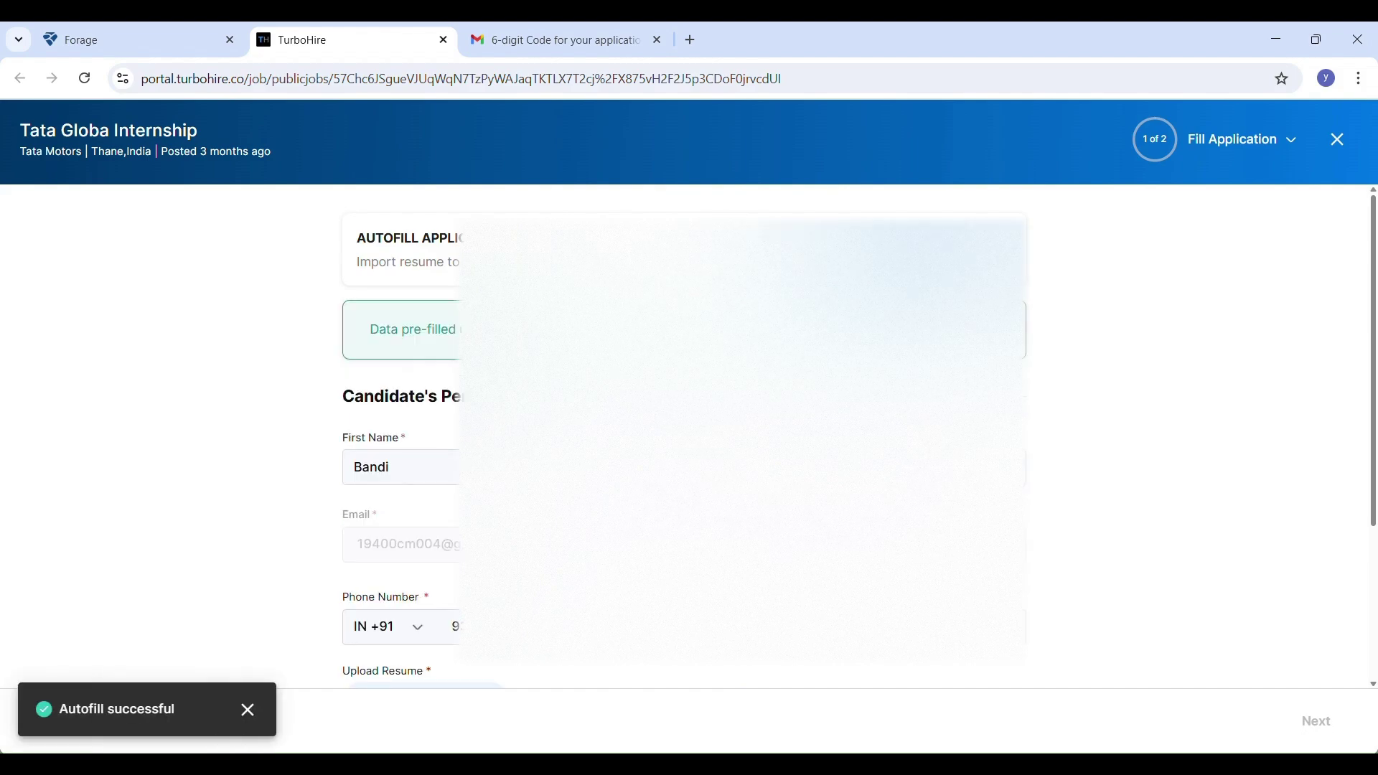
Accept the privacy policy on the application form
scroll(685, 431, down, 3)
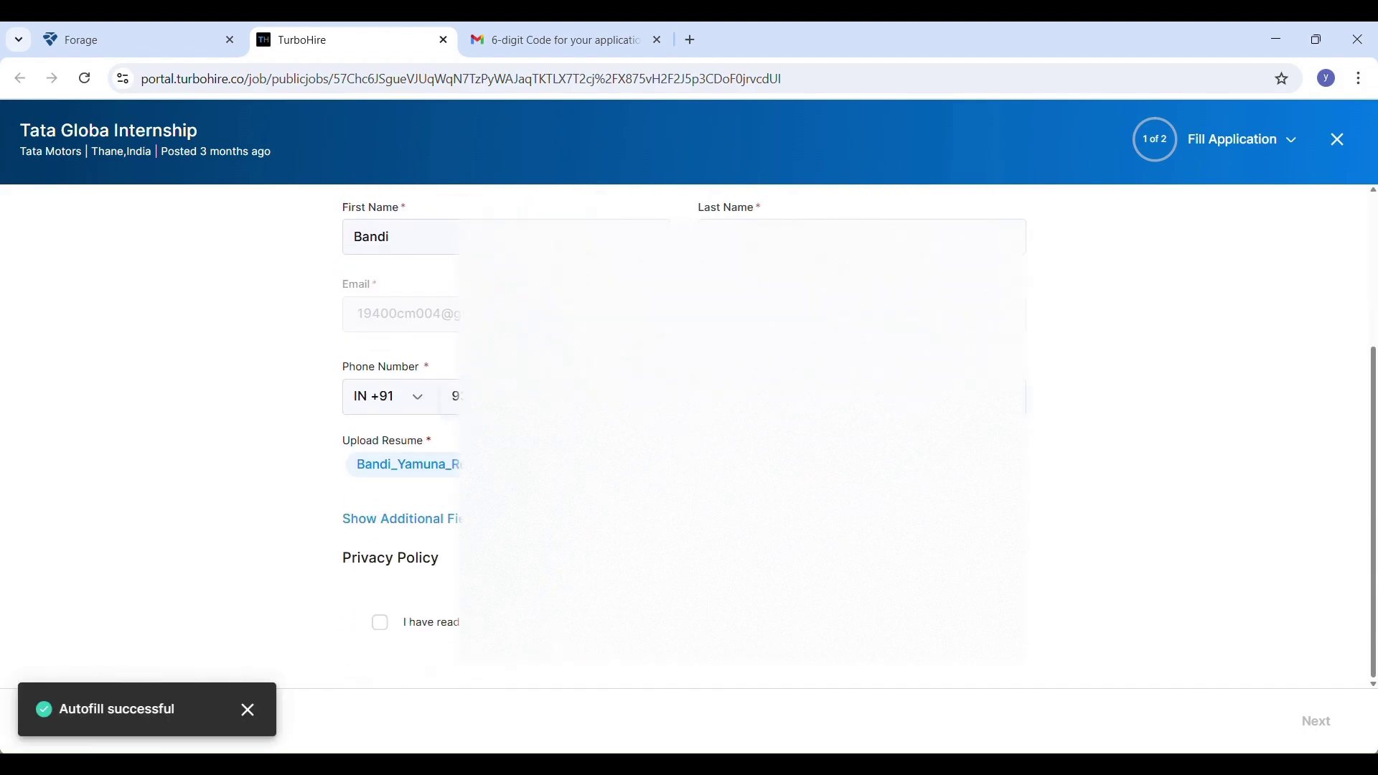
click(381, 622)
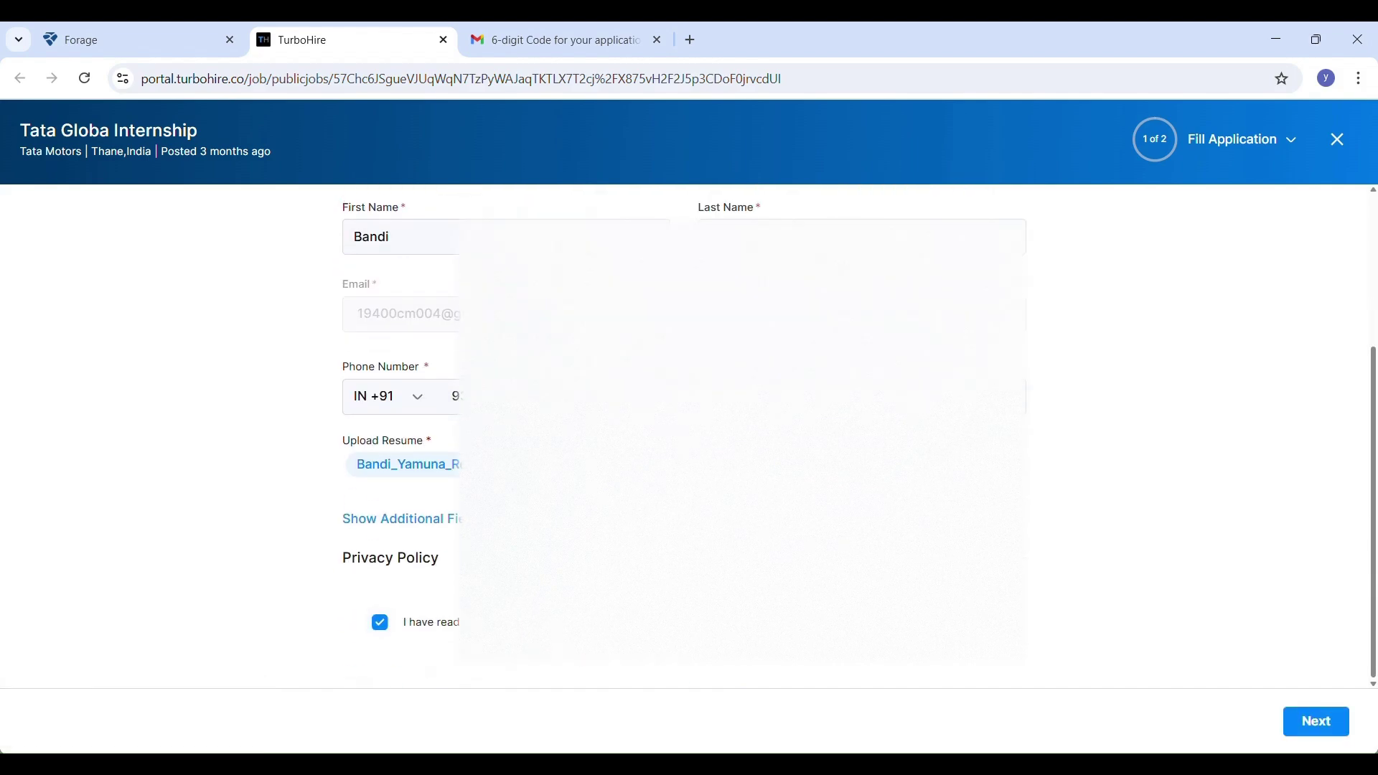
scroll(380, 622, up, 2)
scroll(686, 430, down, 2)
Review the Additional Fields address, education and date entries, then close the panel
click(401, 518)
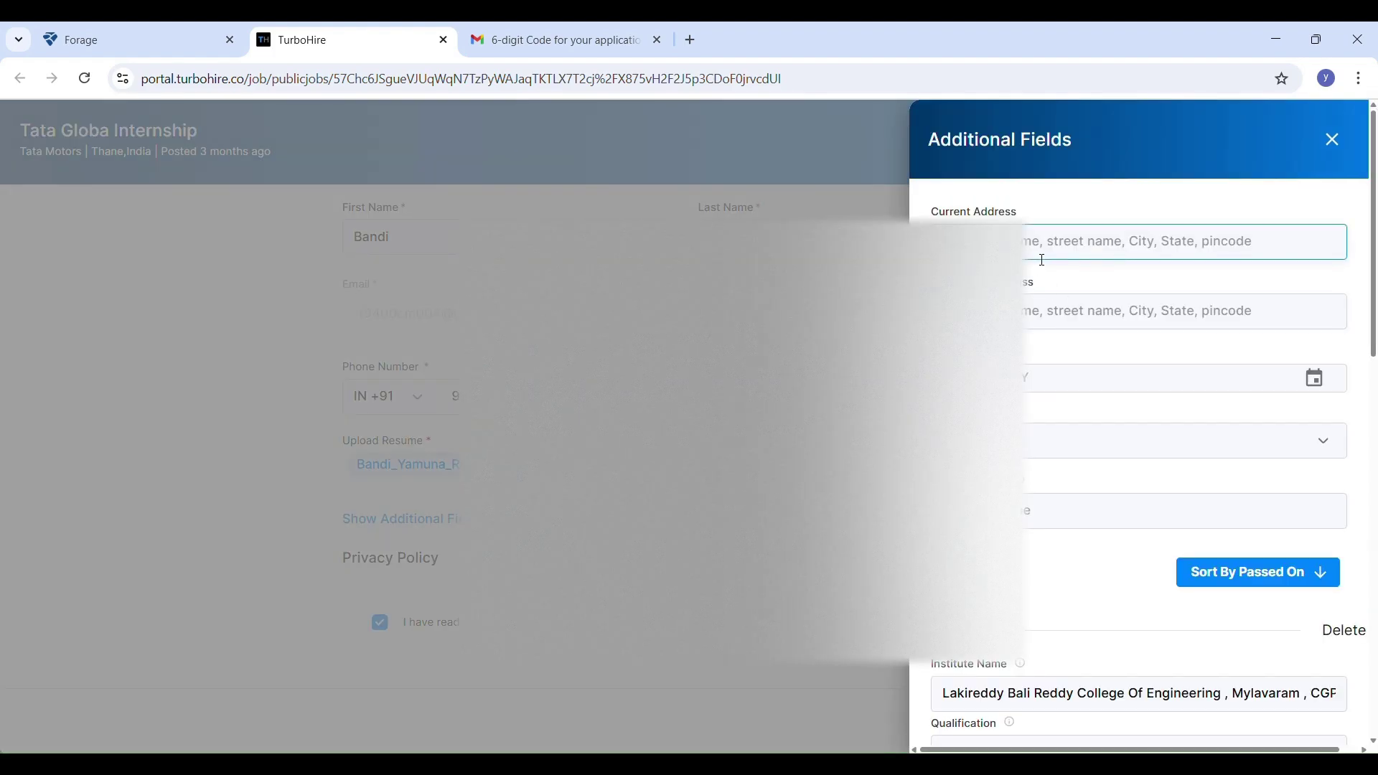
click(1058, 320)
scroll(1155, 506, down, 10)
scroll(1155, 506, down, 5)
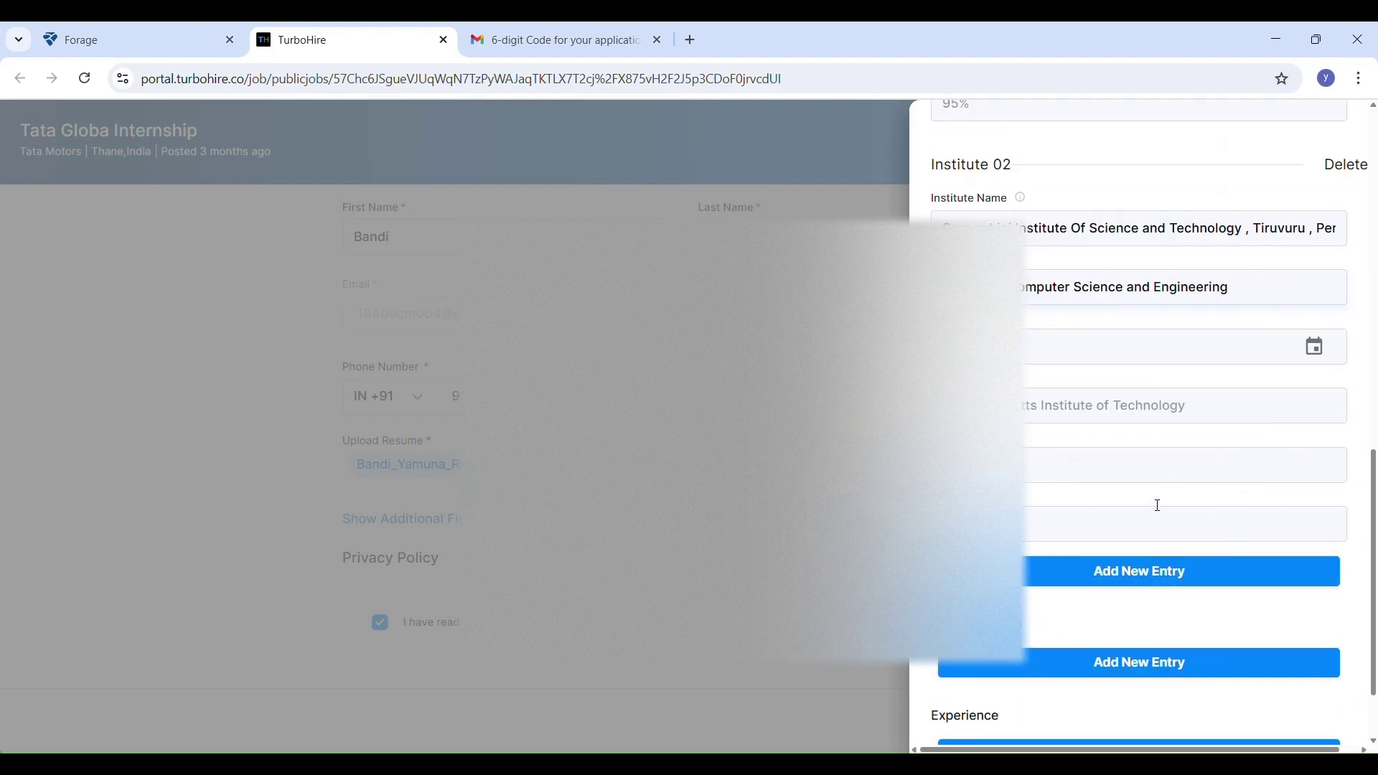
scroll(1159, 479, up, 15)
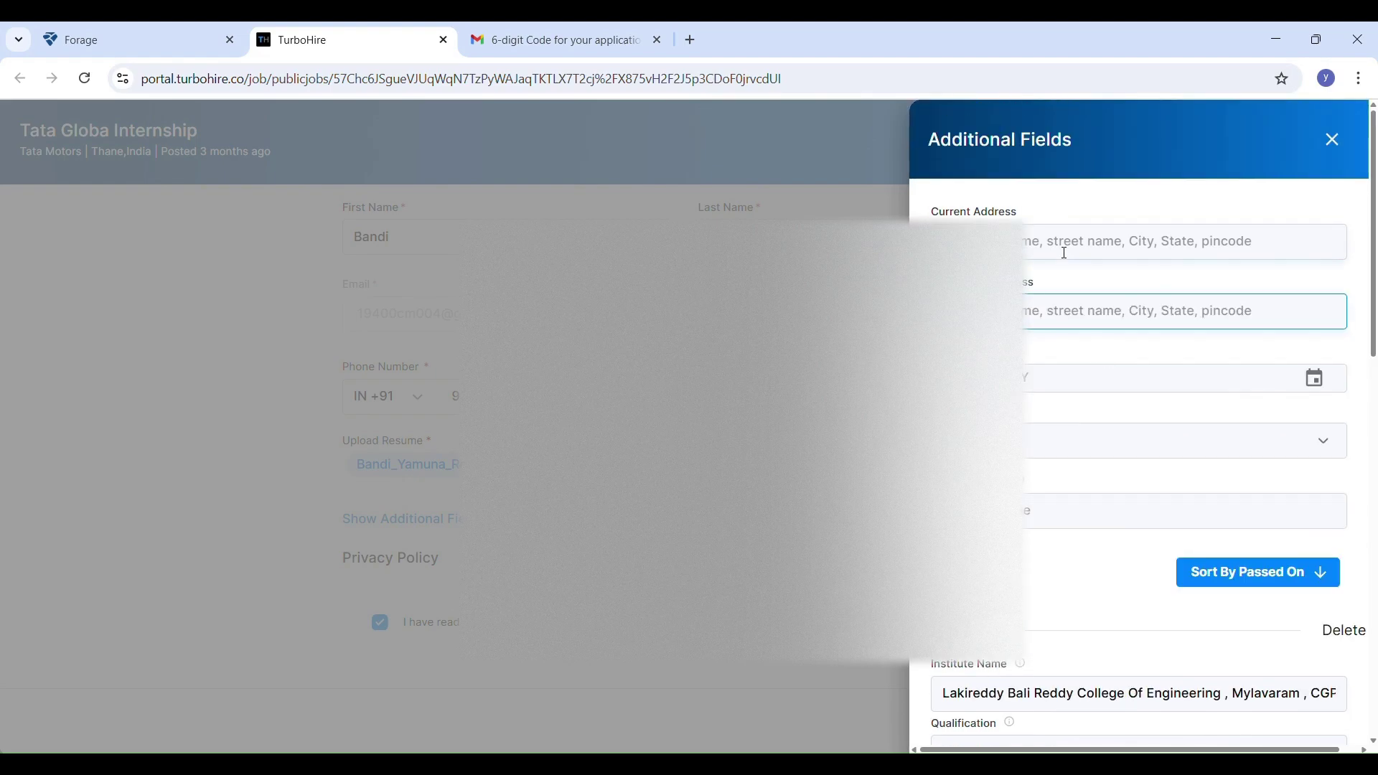
click(1065, 253)
click(1127, 401)
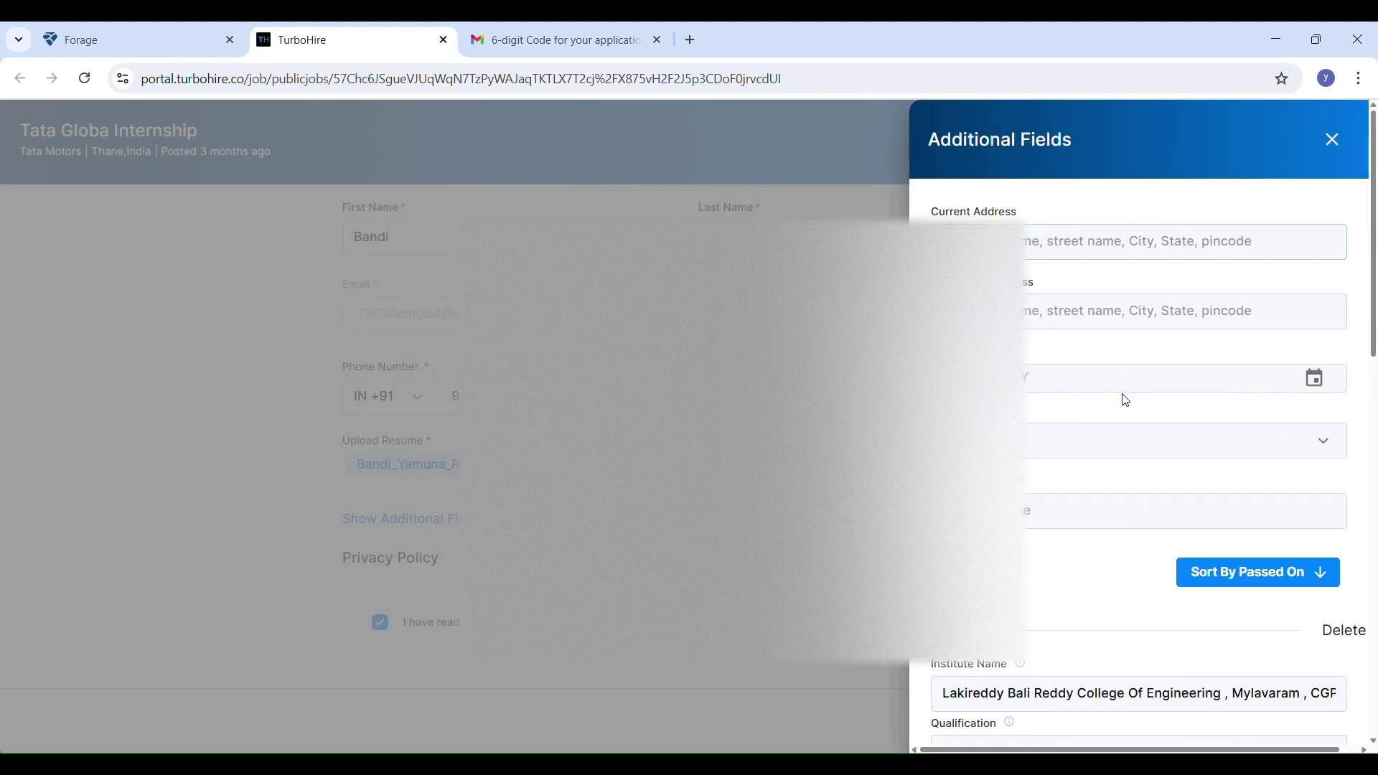
click(1319, 380)
click(1336, 144)
Advance to the Questions step and choose B.Tech/B.E. as highest qualification
scroll(685, 431, up, 2)
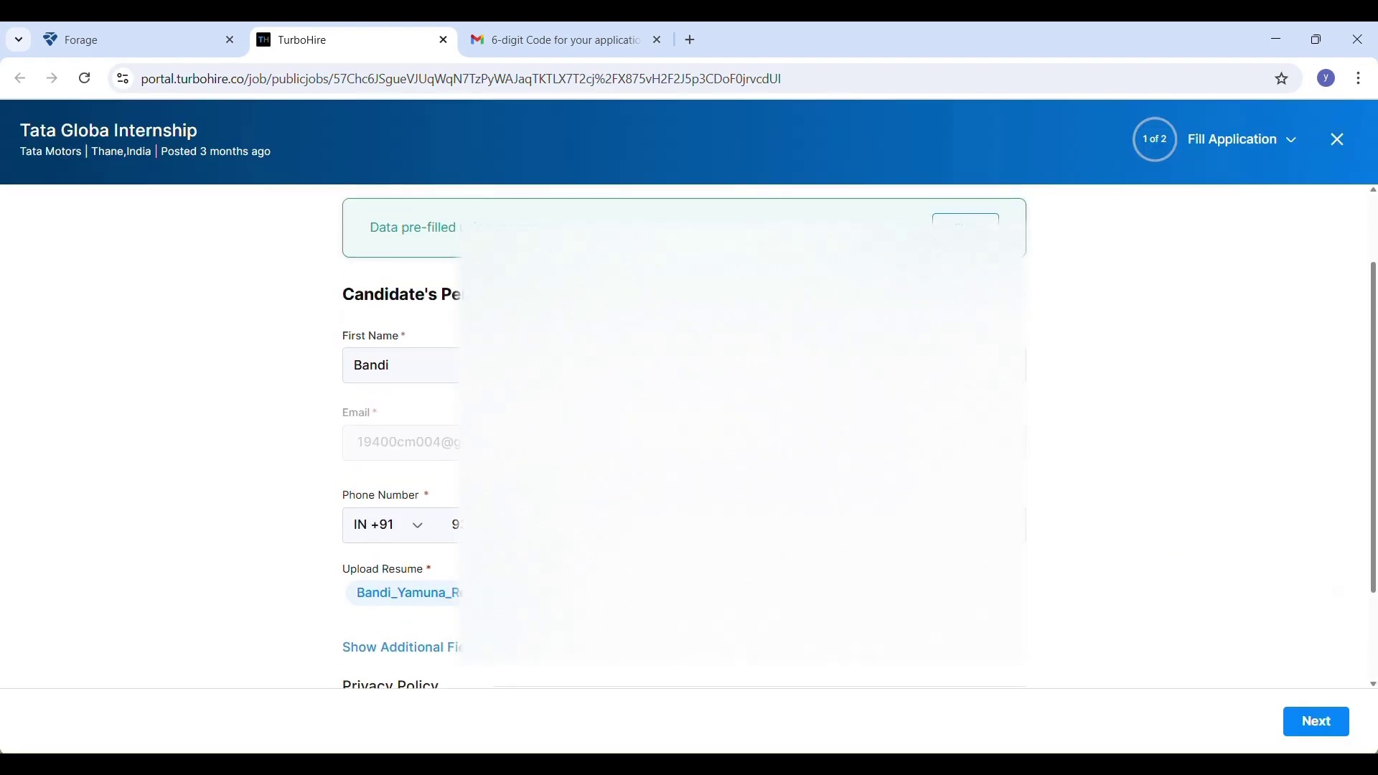
scroll(1205, 563, up, 2)
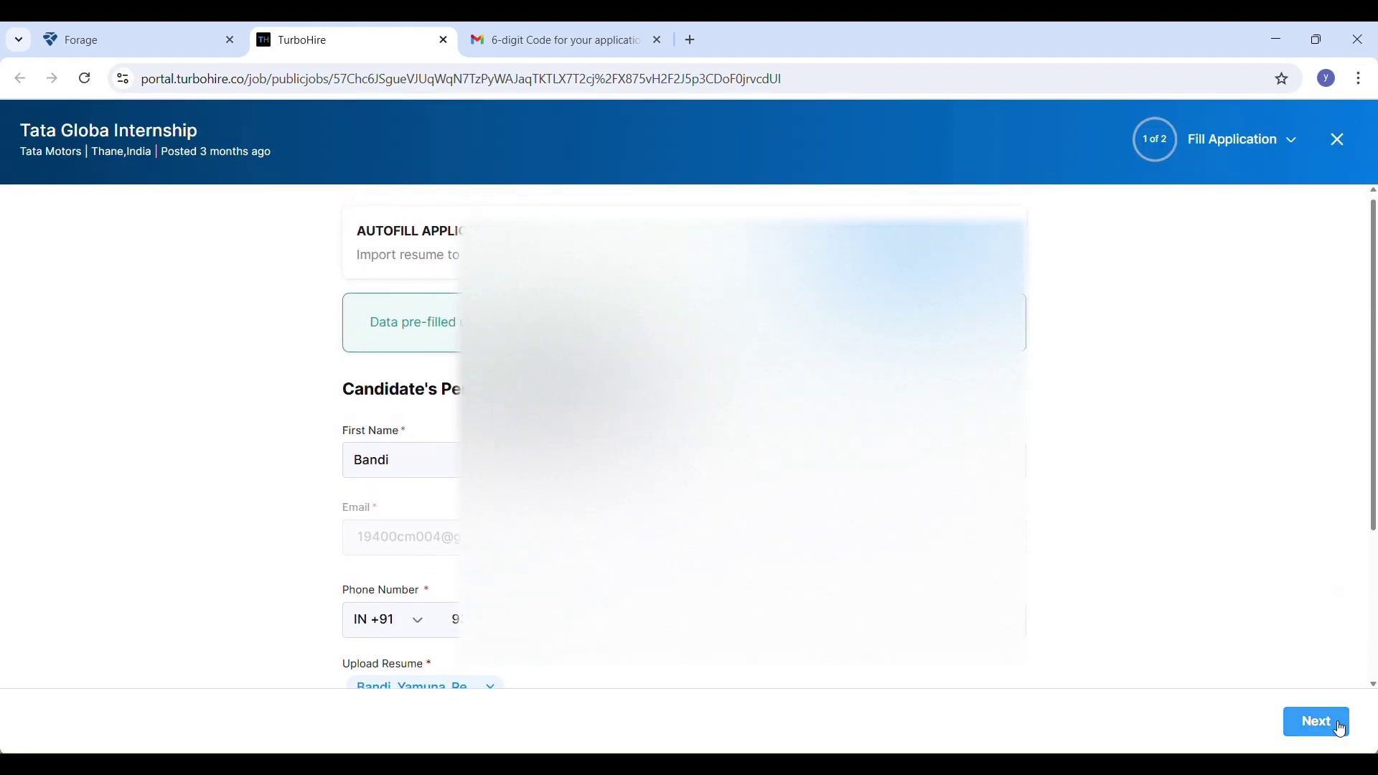
click(1341, 730)
click(819, 467)
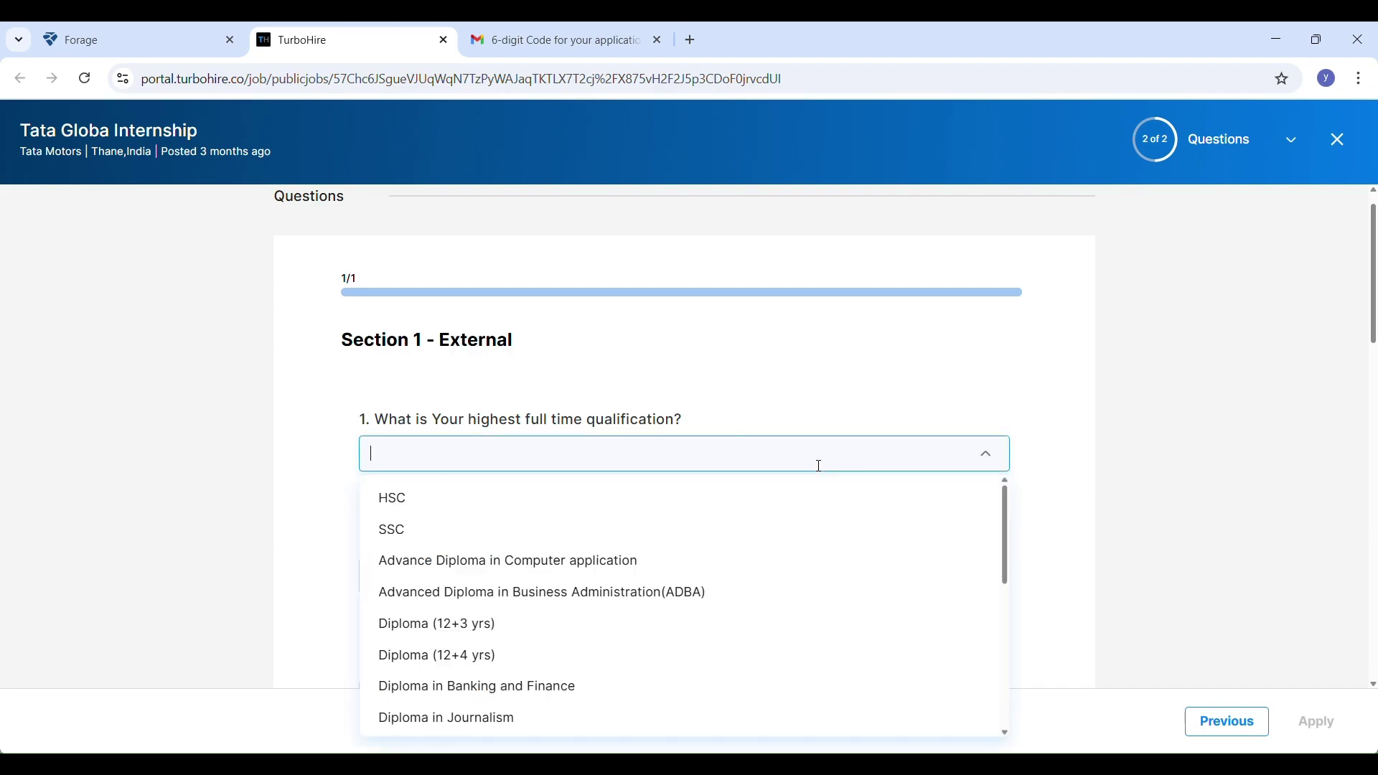
key(Tab)
Set the education start date to 29/09/2022
click(573, 323)
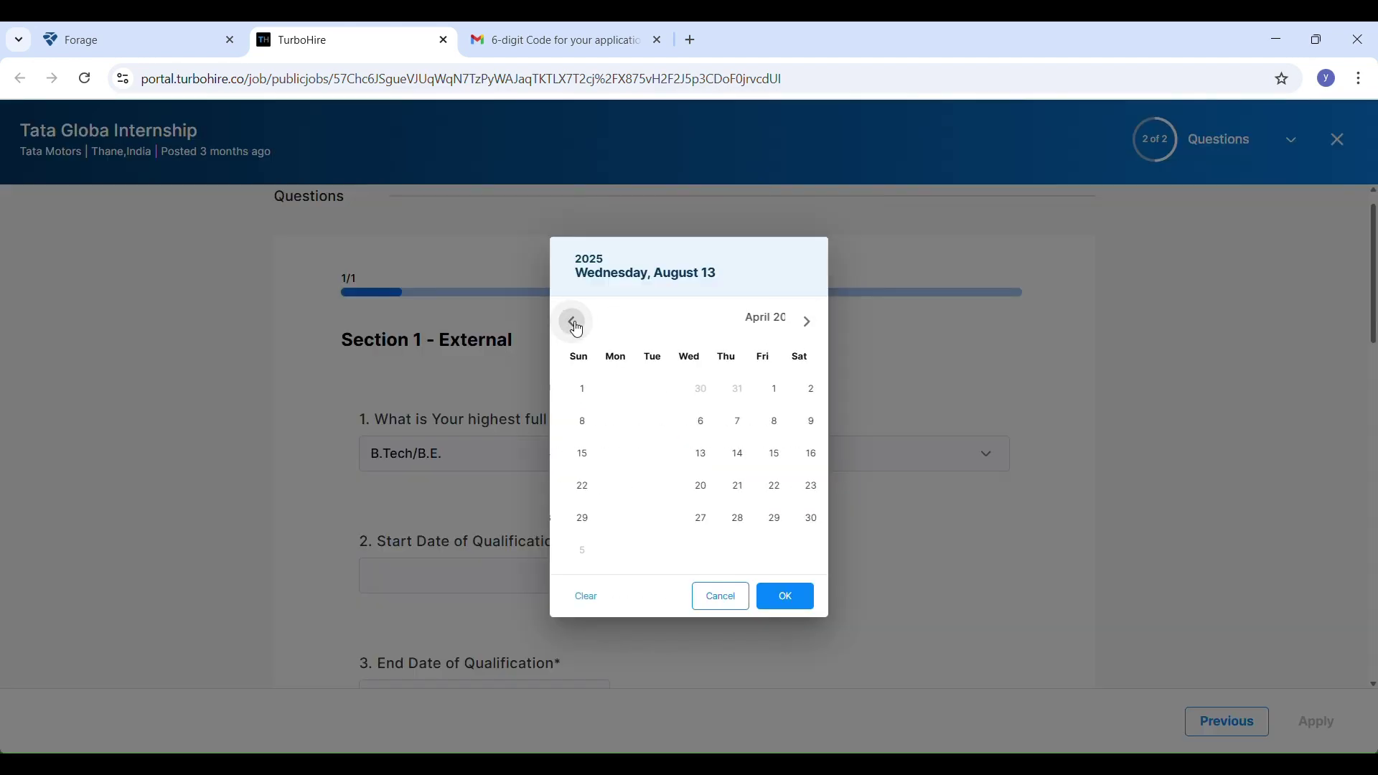
click(573, 323)
click(616, 273)
scroll(710, 373, up, 2)
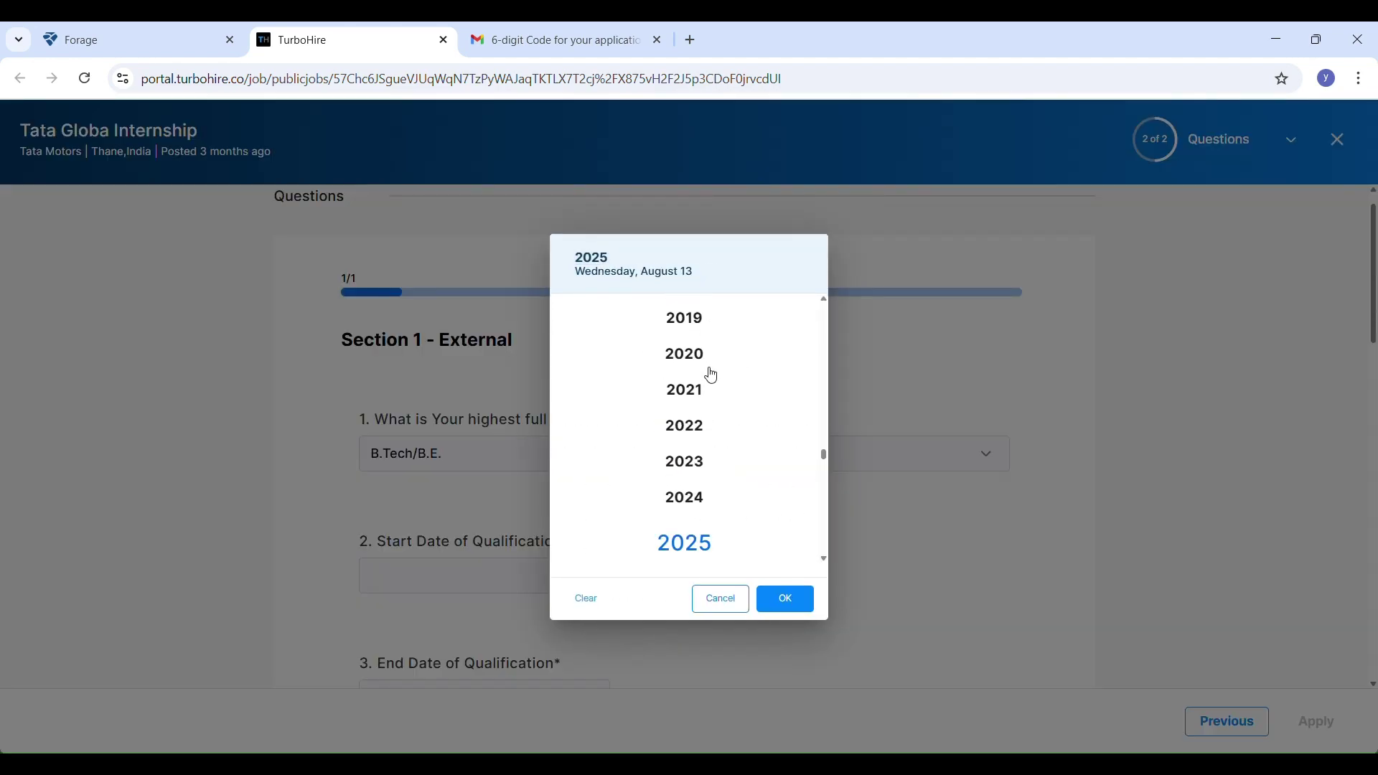
click(701, 392)
click(811, 326)
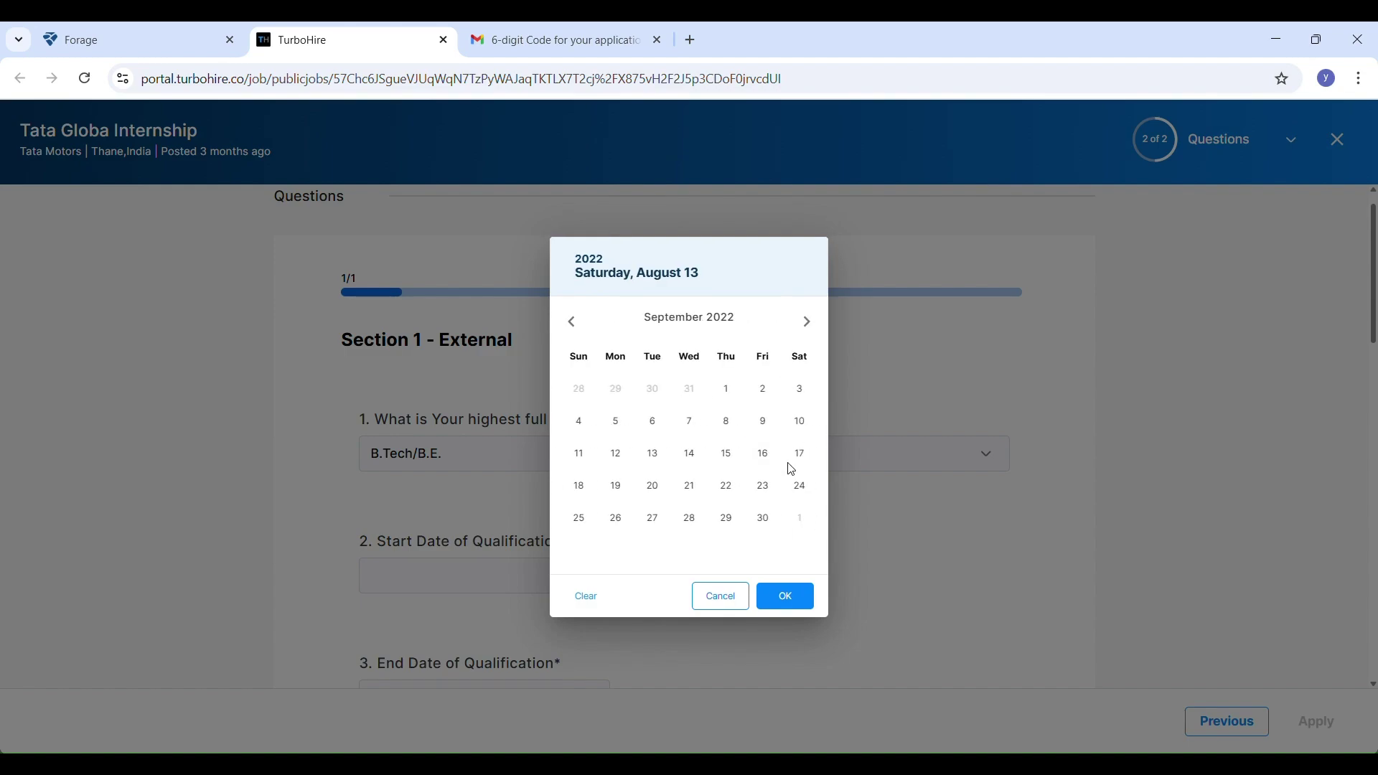
click(727, 518)
Set the education end date to 14/07/2025
scroll(555, 387, down, 4)
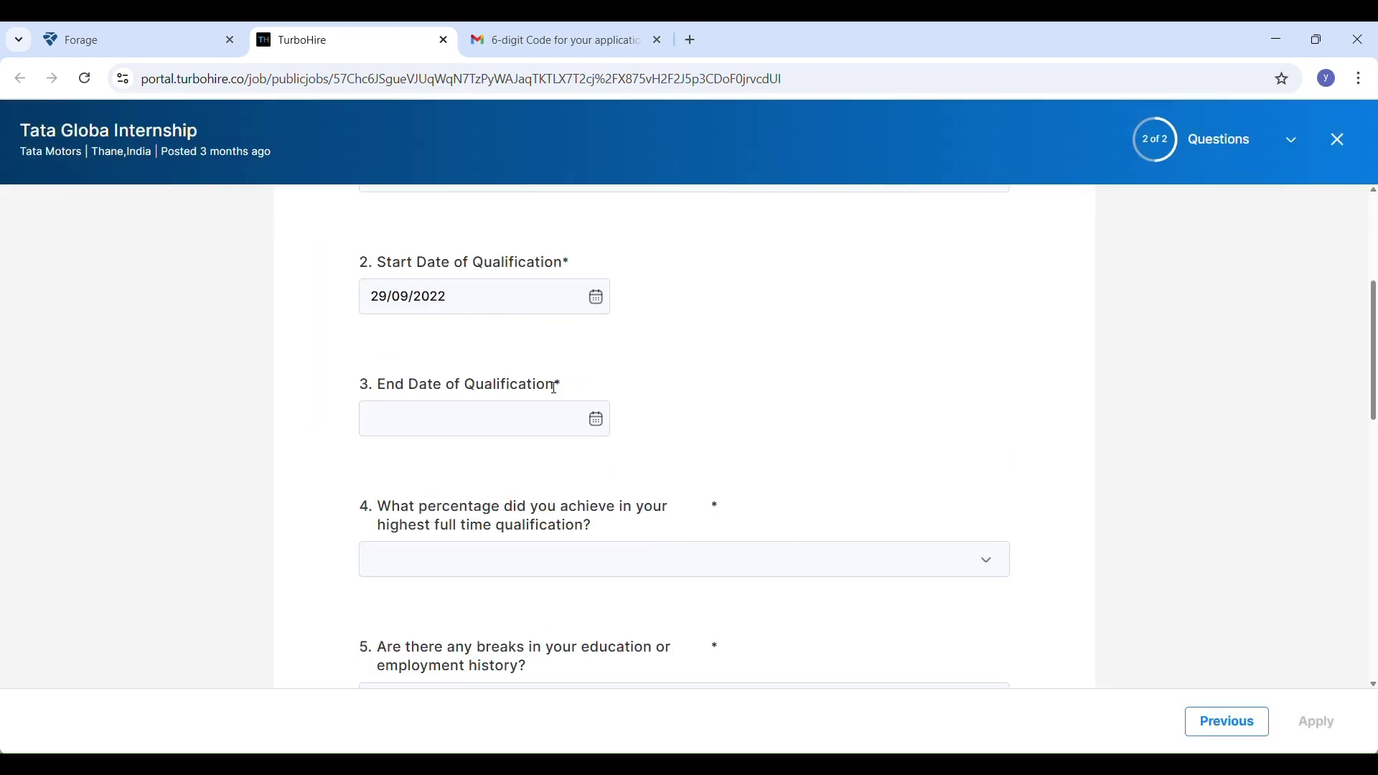
click(598, 423)
click(592, 262)
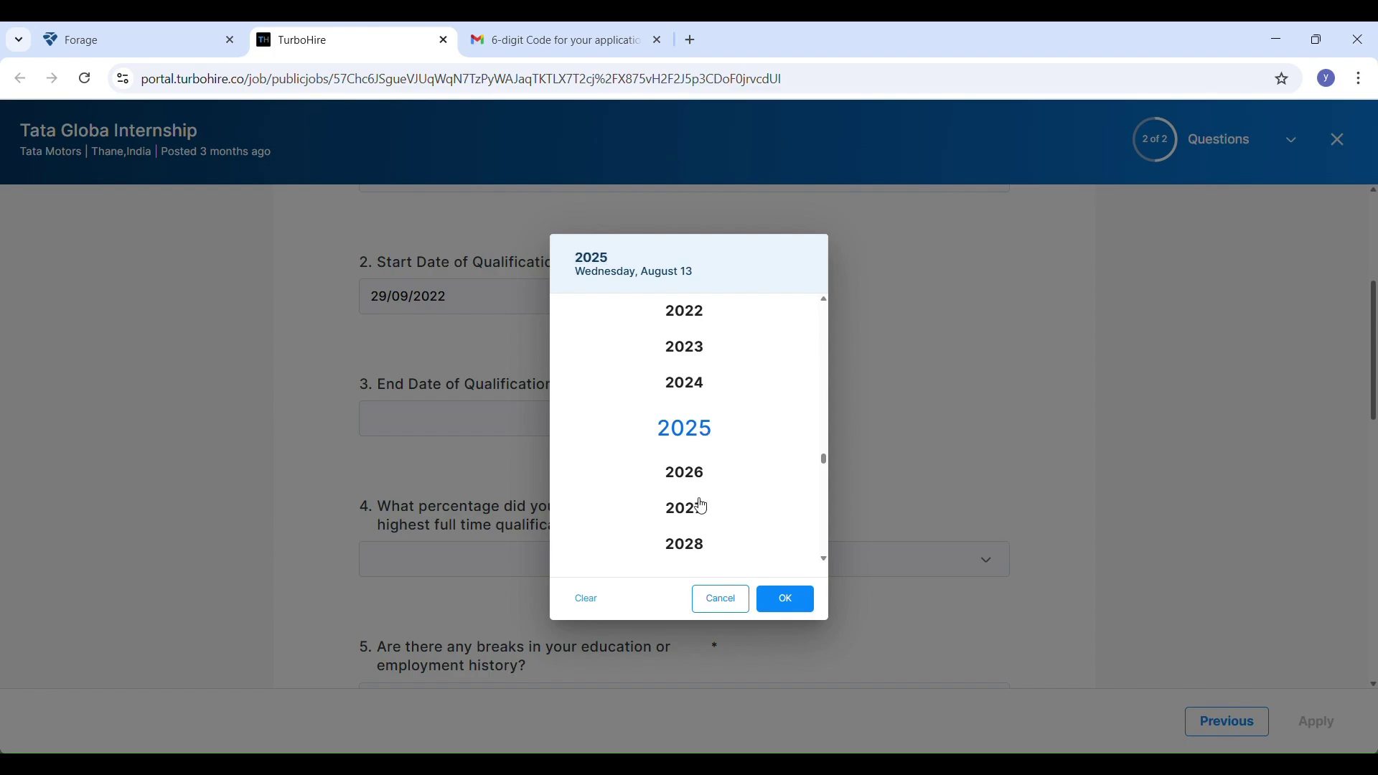
click(785, 598)
click(601, 427)
click(572, 323)
click(572, 322)
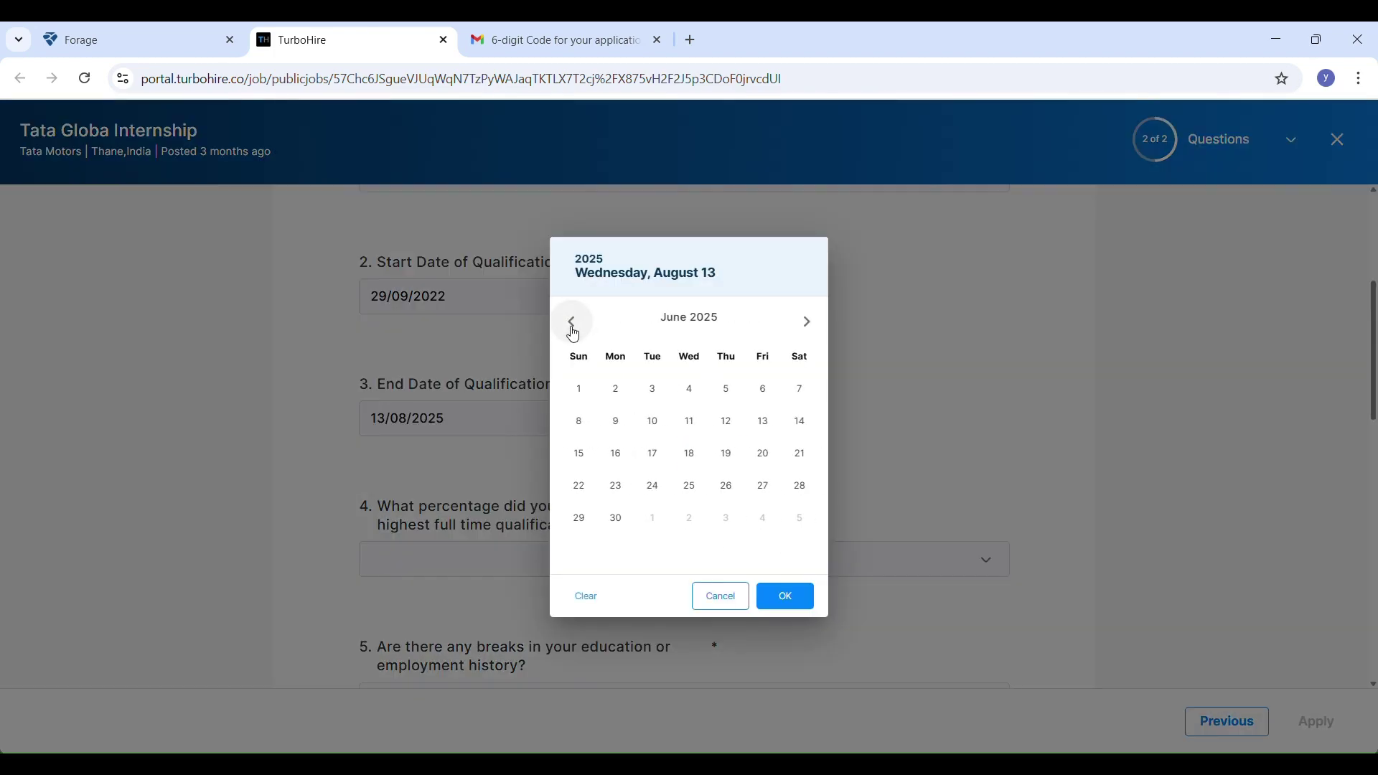
click(572, 323)
click(807, 324)
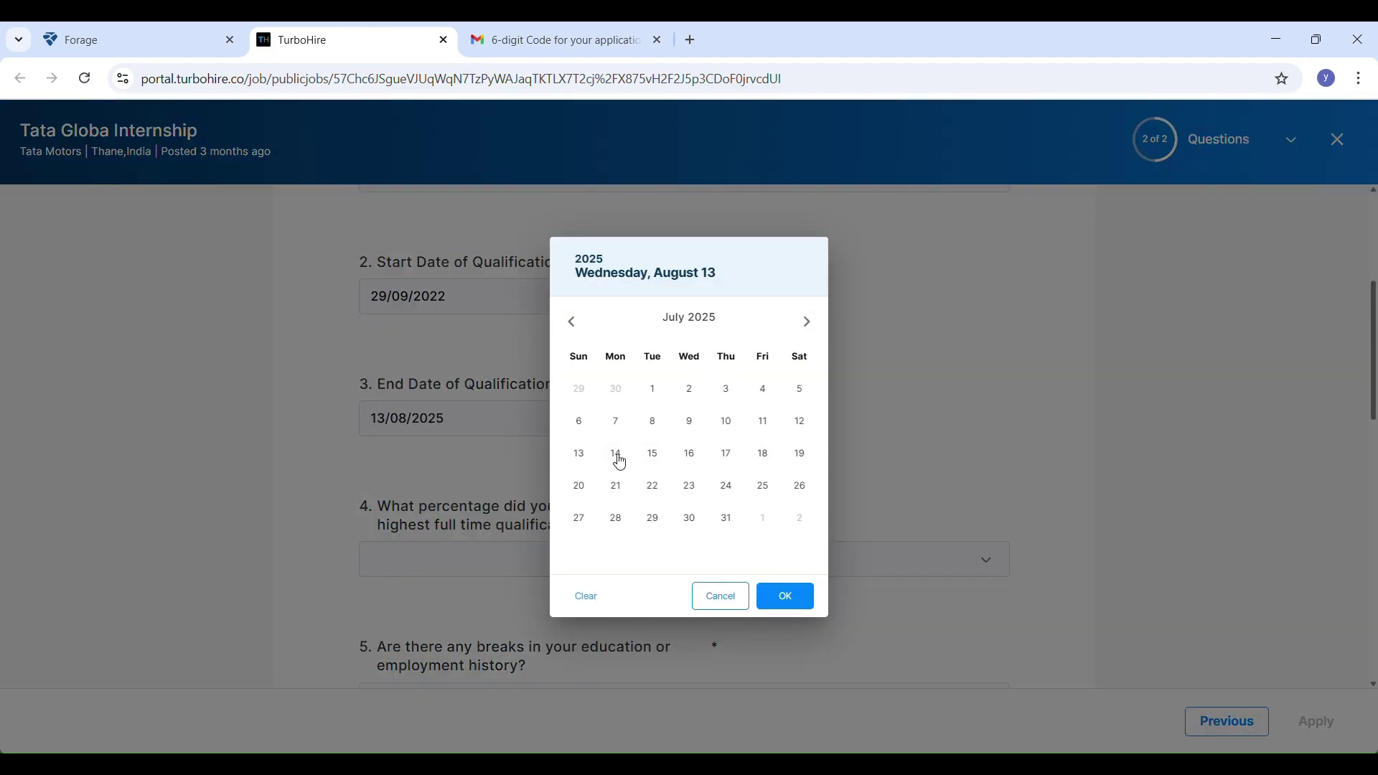
click(616, 454)
click(784, 595)
Answer '60% and above' for question 4 and No for education breaks
scroll(677, 587, down, 1)
click(672, 493)
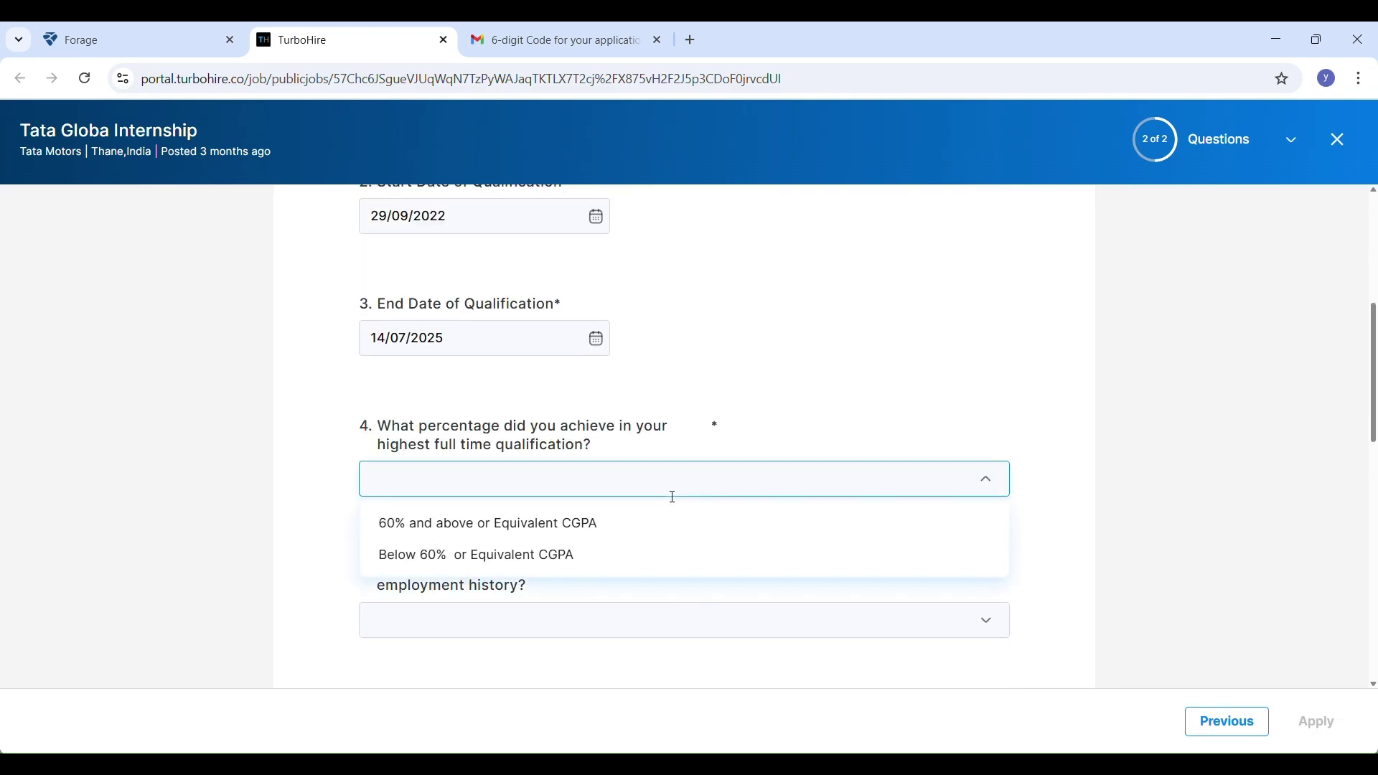
click(511, 523)
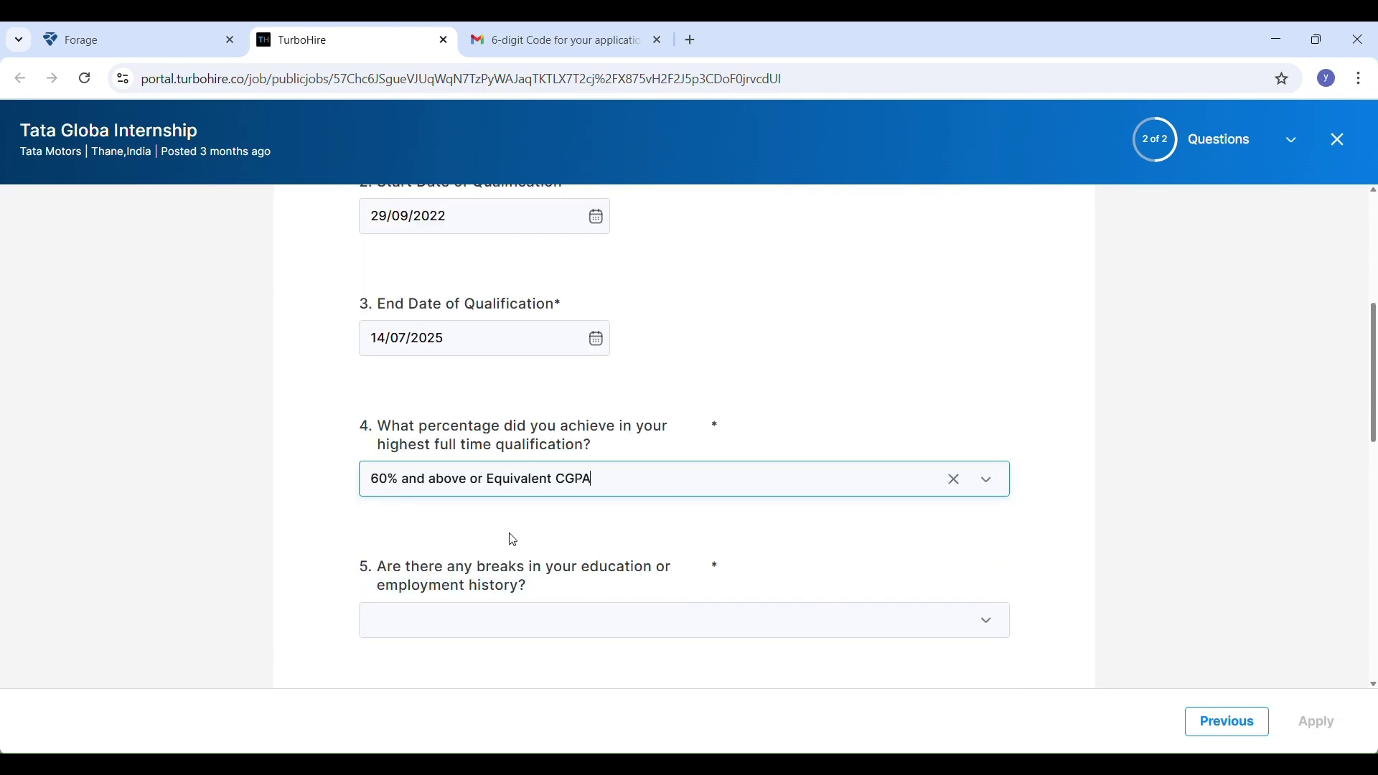
scroll(590, 578, down, 1)
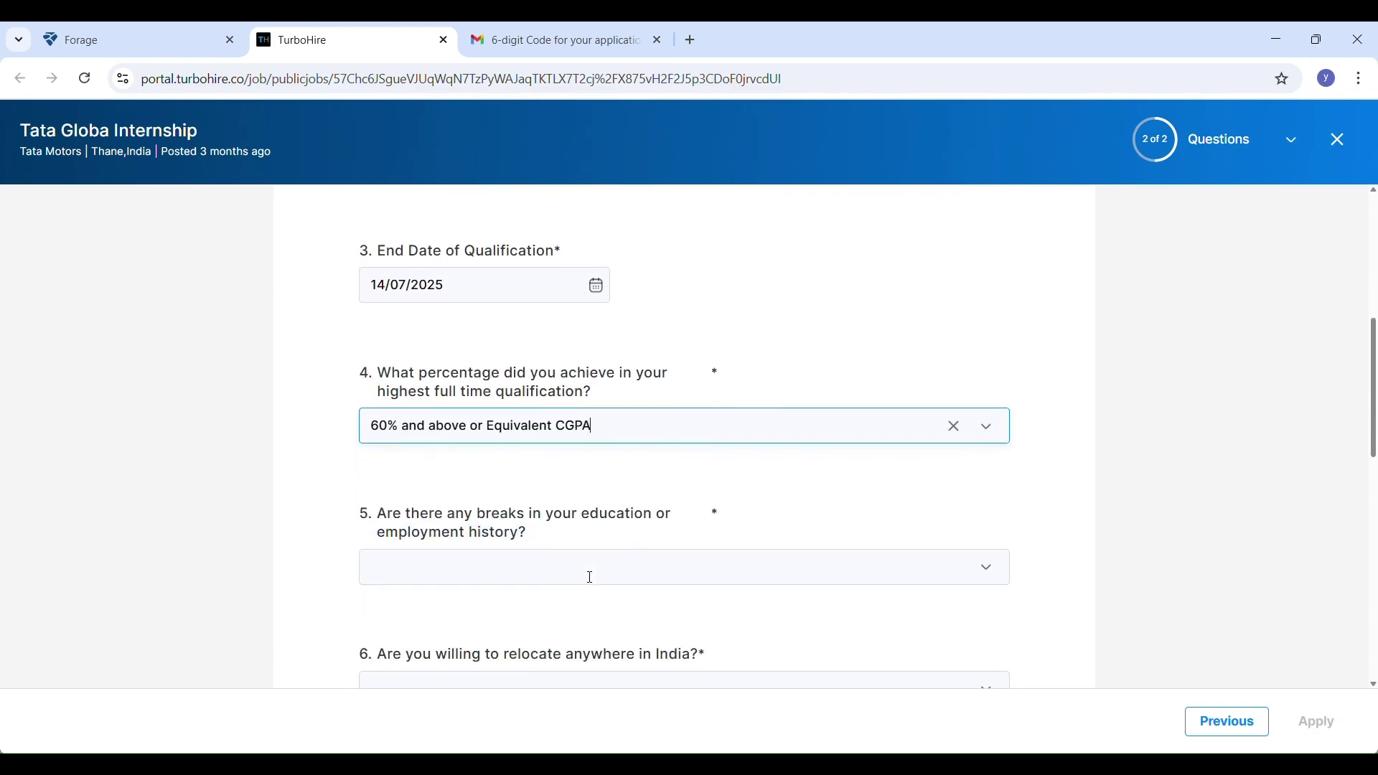
click(636, 424)
click(640, 432)
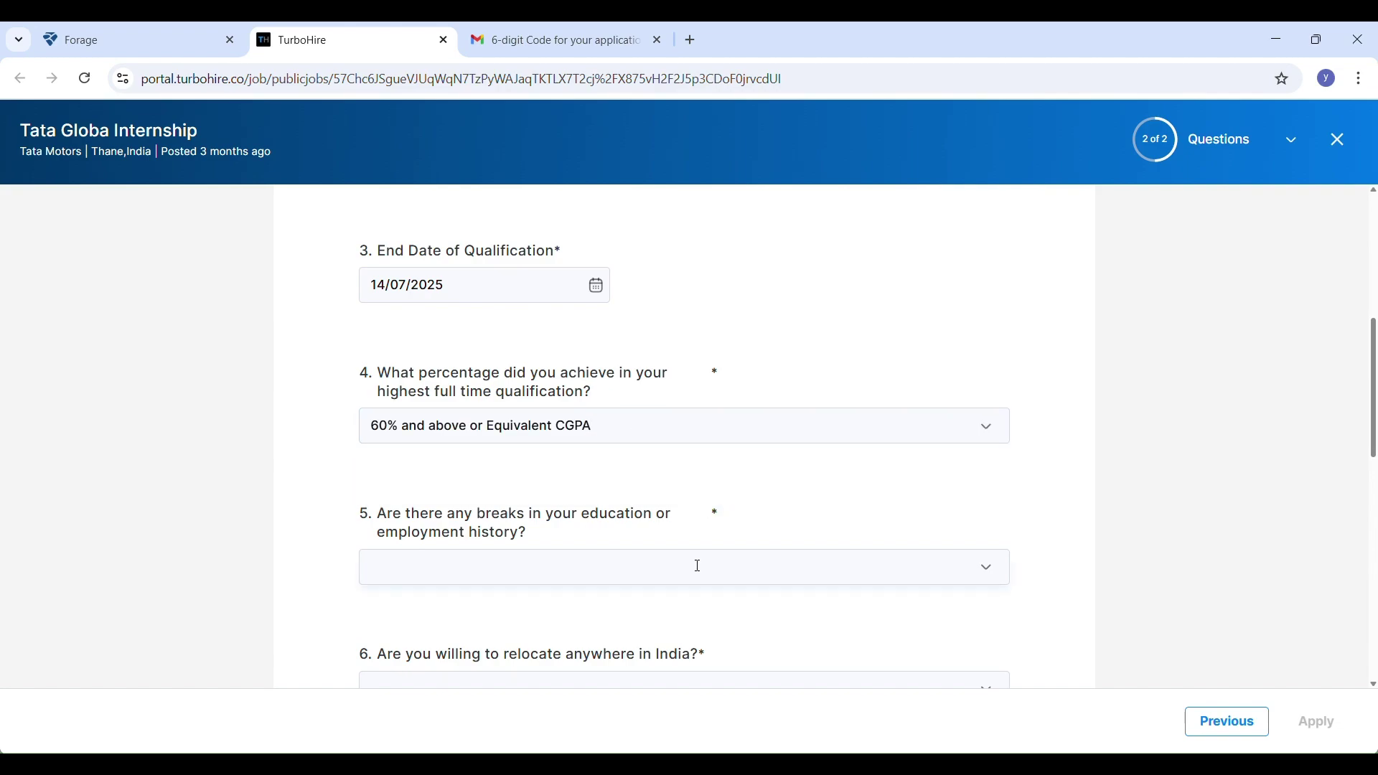
scroll(693, 553, down, 1)
click(687, 525)
scroll(625, 640, down, 2)
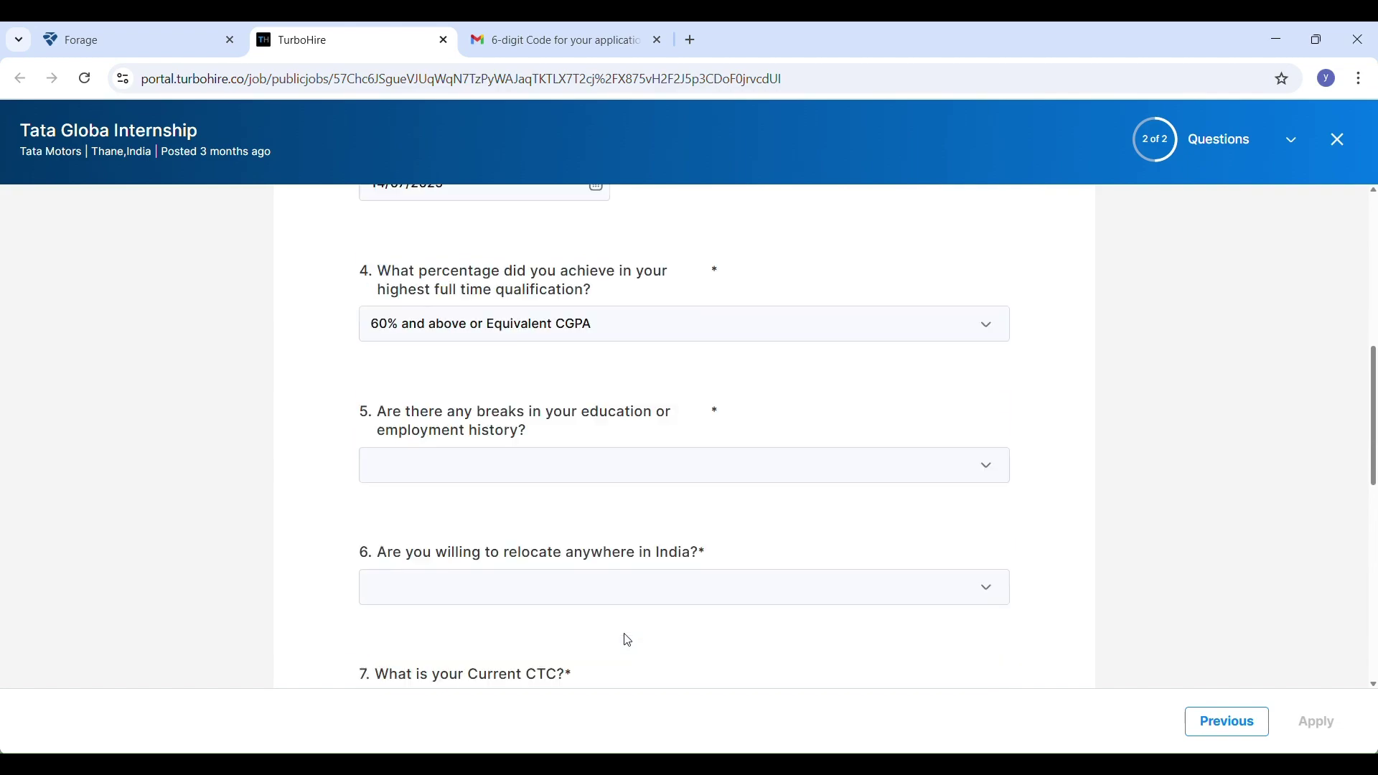
click(643, 492)
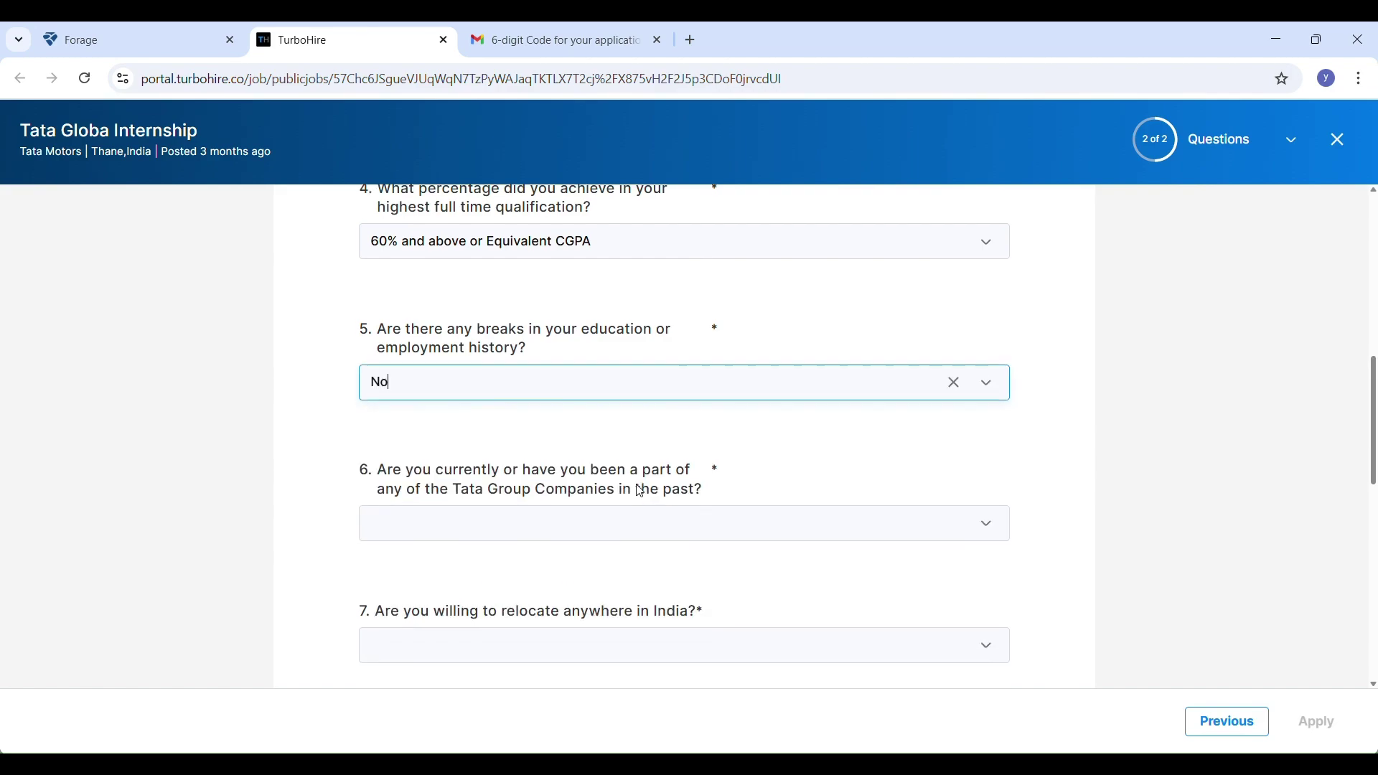
scroll(646, 460, down, 2)
click(649, 428)
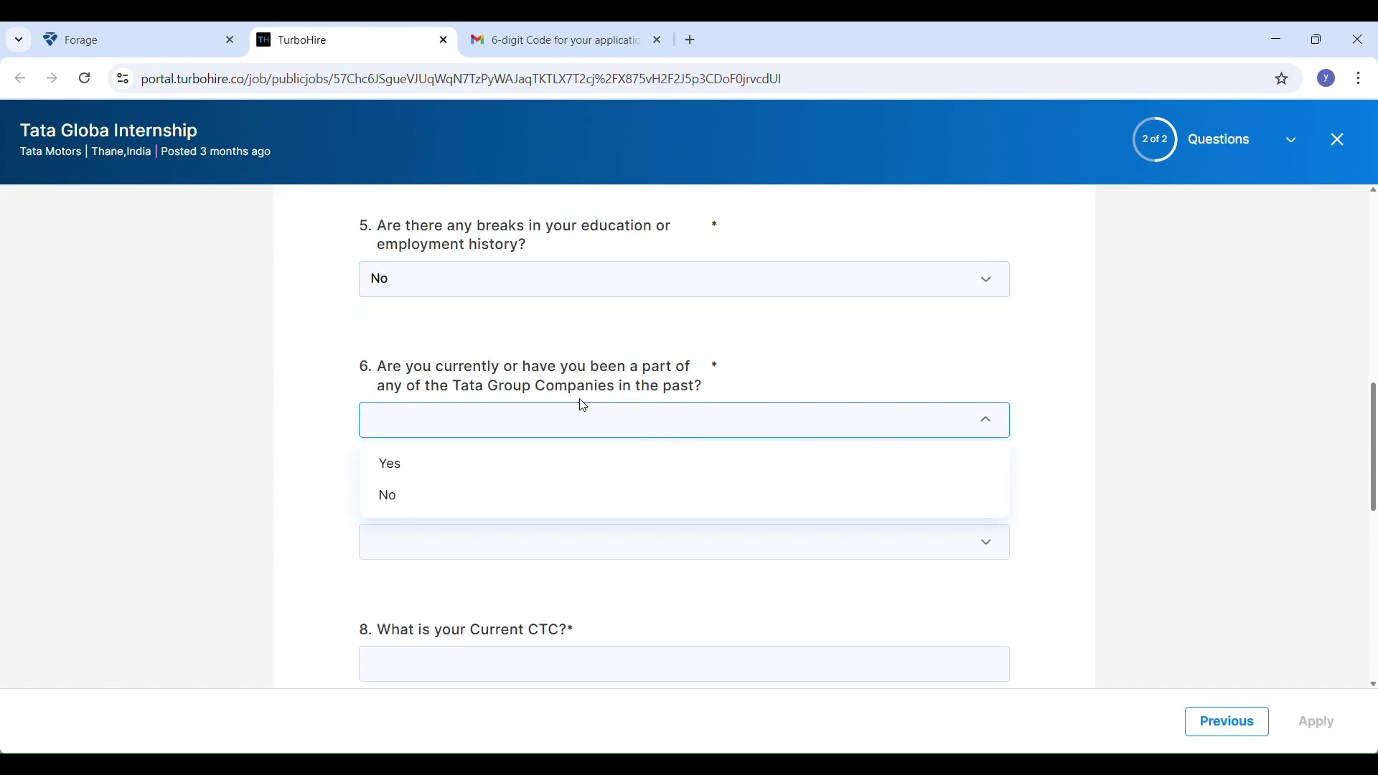
Answer No to past Tata Group employment, Yes to relocating, and current CTC 0
click(632, 496)
click(619, 551)
click(602, 605)
scroll(596, 502, down, 3)
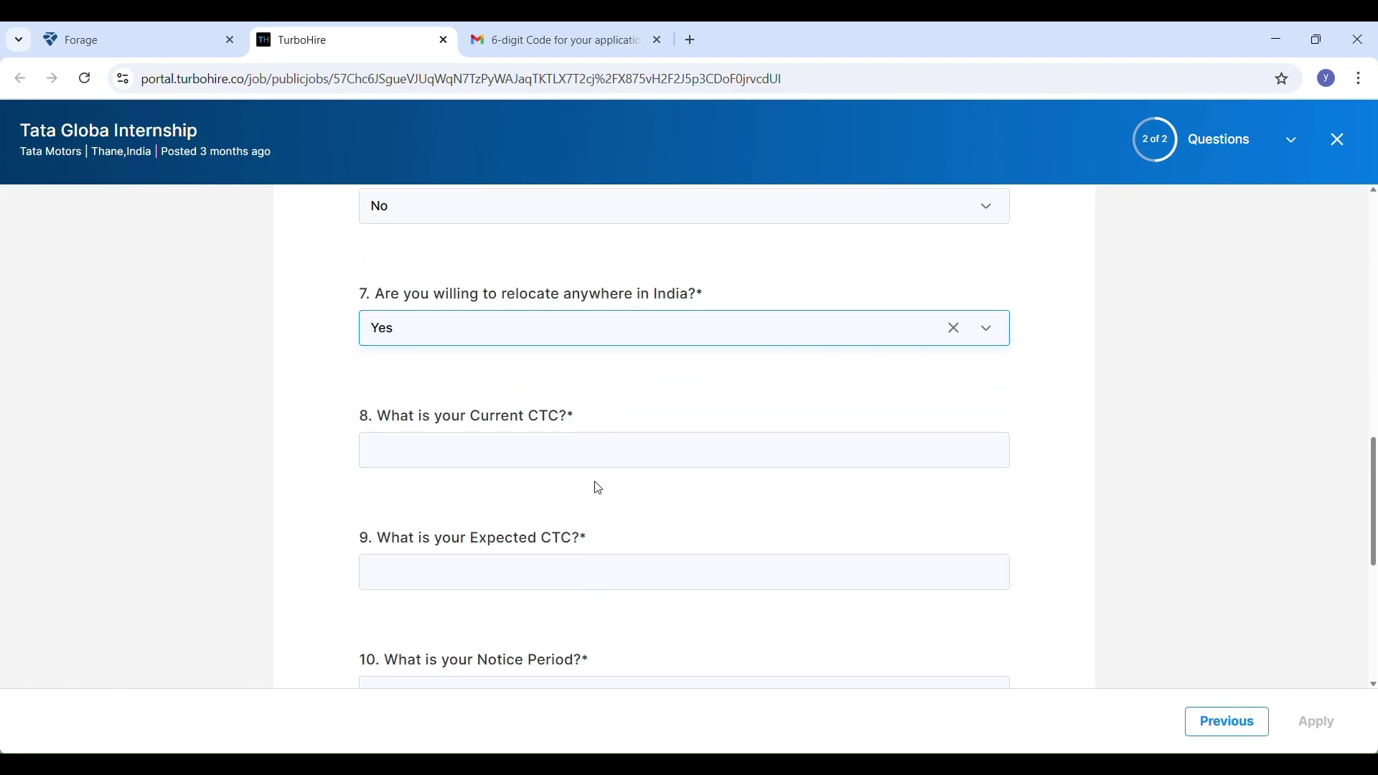
click(606, 446)
text(0)
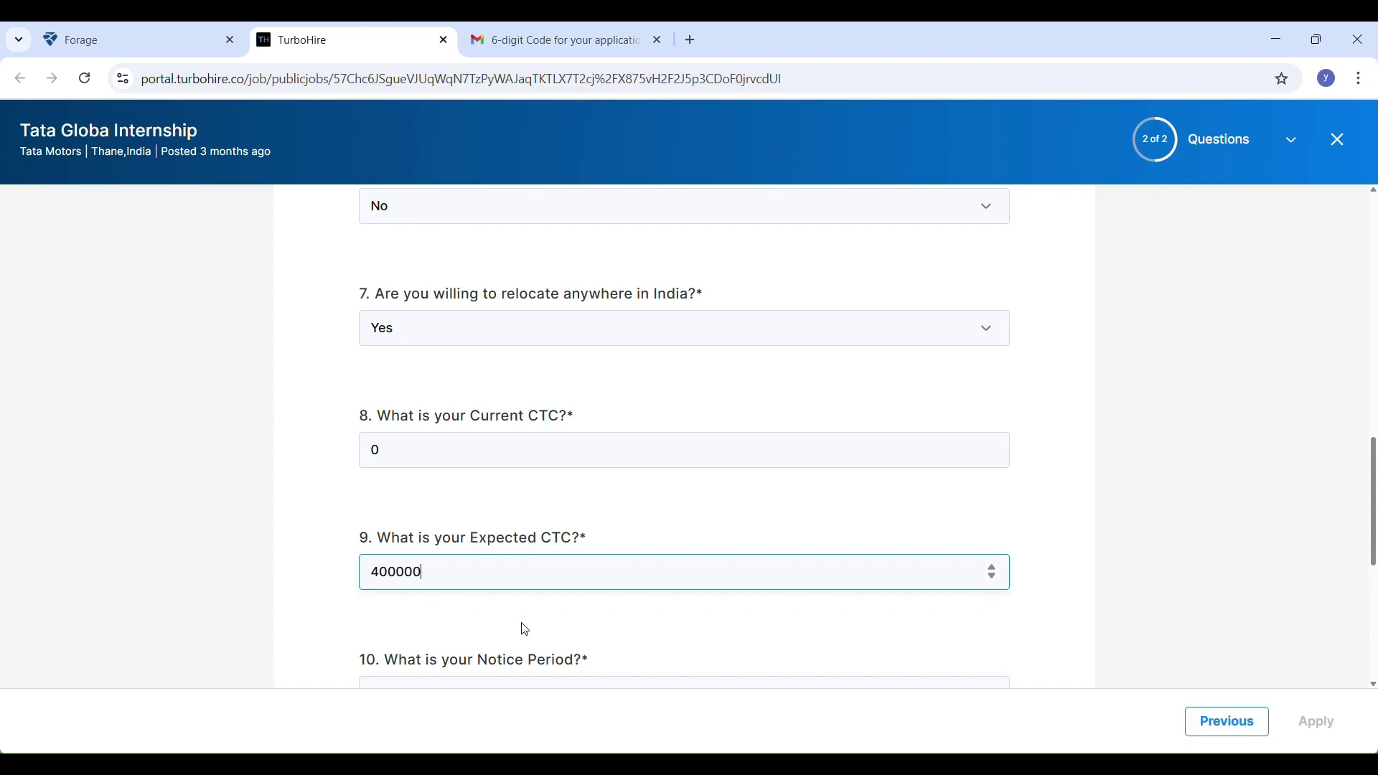
Choose a 15-days-or-less notice period and Female for gender
scroll(526, 629, down, 3)
click(513, 511)
click(509, 556)
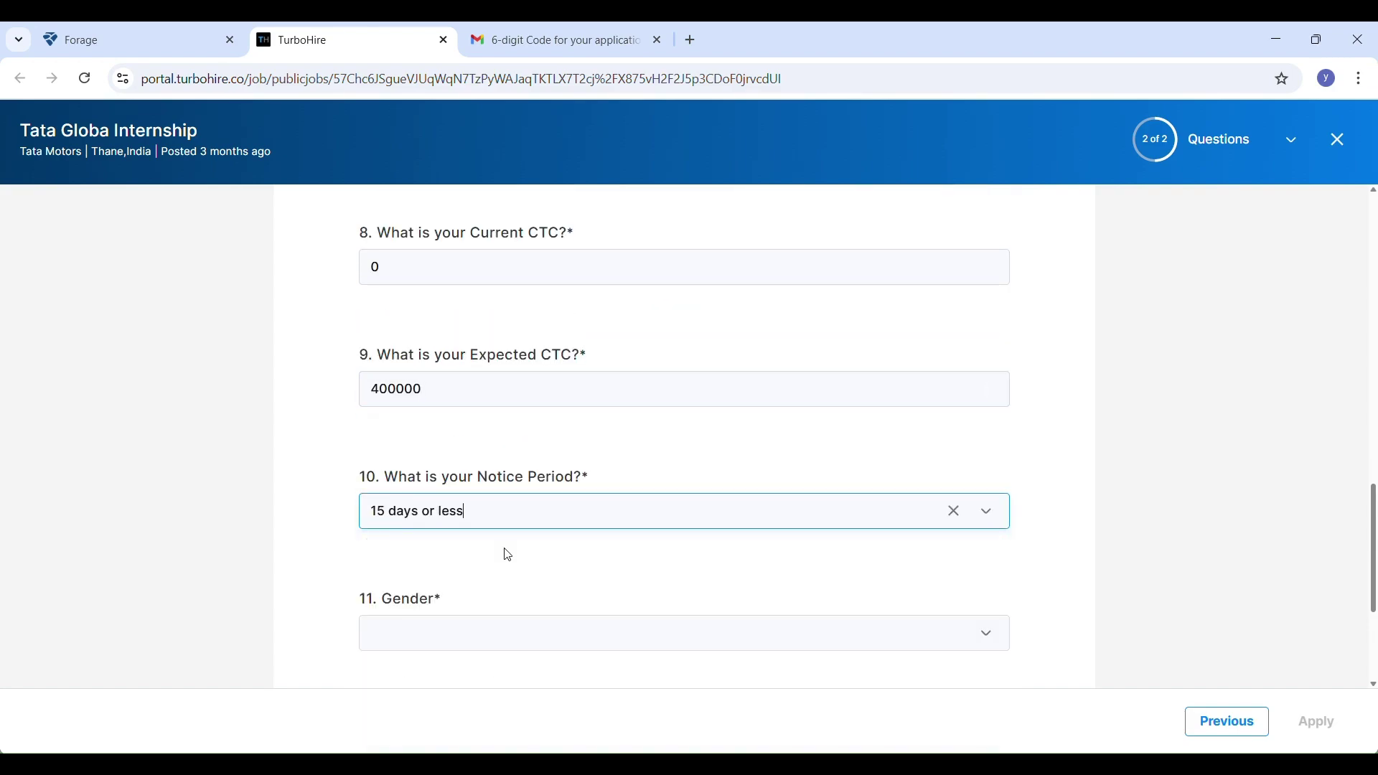
click(522, 521)
click(521, 520)
click(538, 630)
click(546, 495)
Tick the confirmation that the information provided is accurate
scroll(545, 454, down, 3)
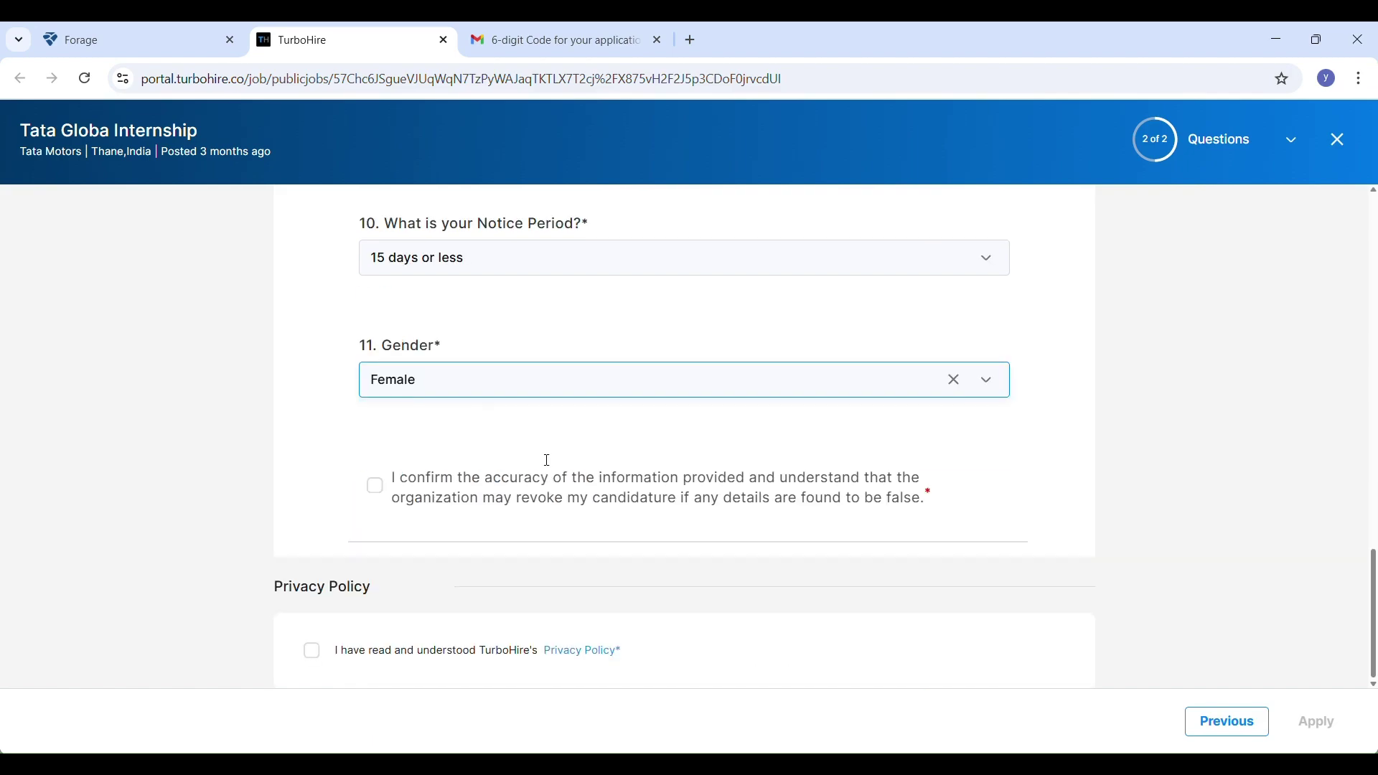
click(391, 490)
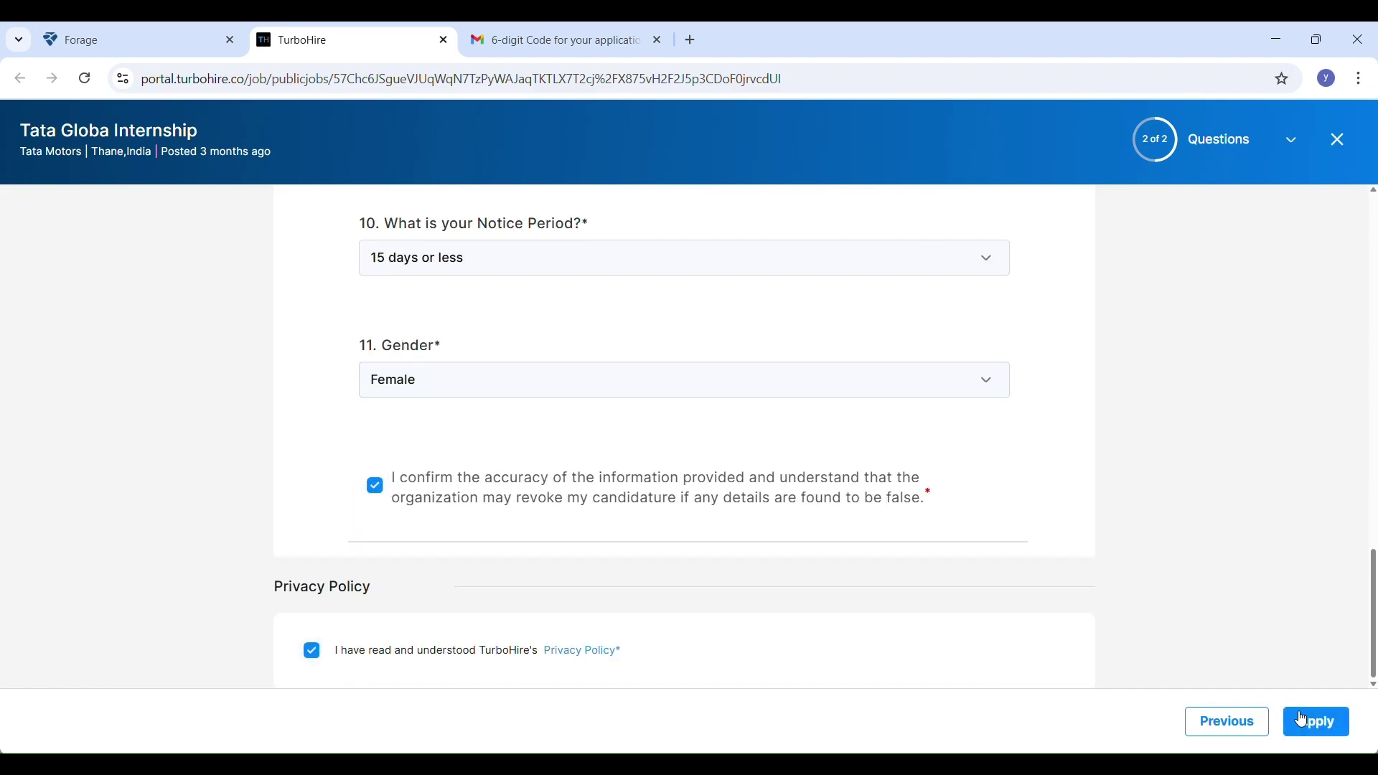
scroll(1113, 528, up, 17)
scroll(1112, 527, down, 9)
scroll(1112, 527, down, 8)
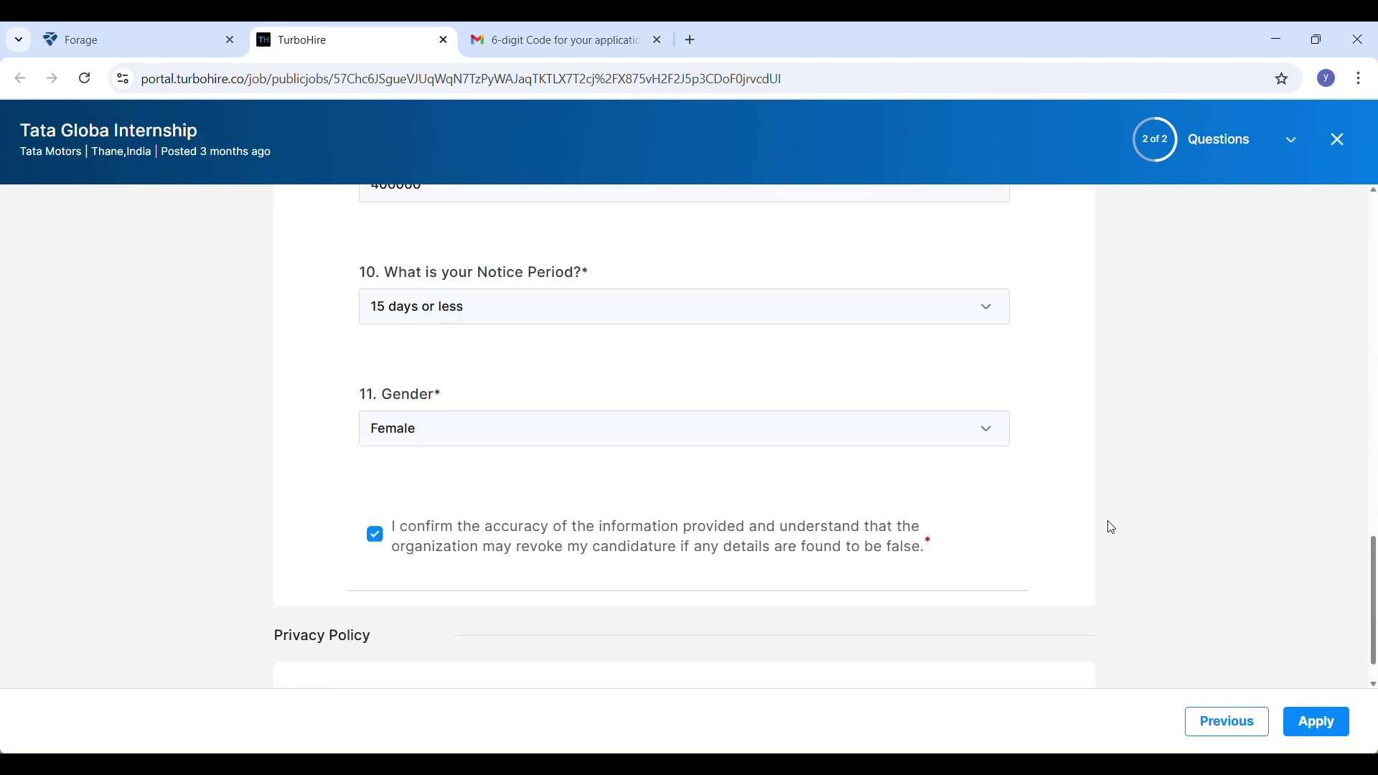
Go from the Congratulations dialog to View All Jobs and scroll the 97 positions
click(1317, 739)
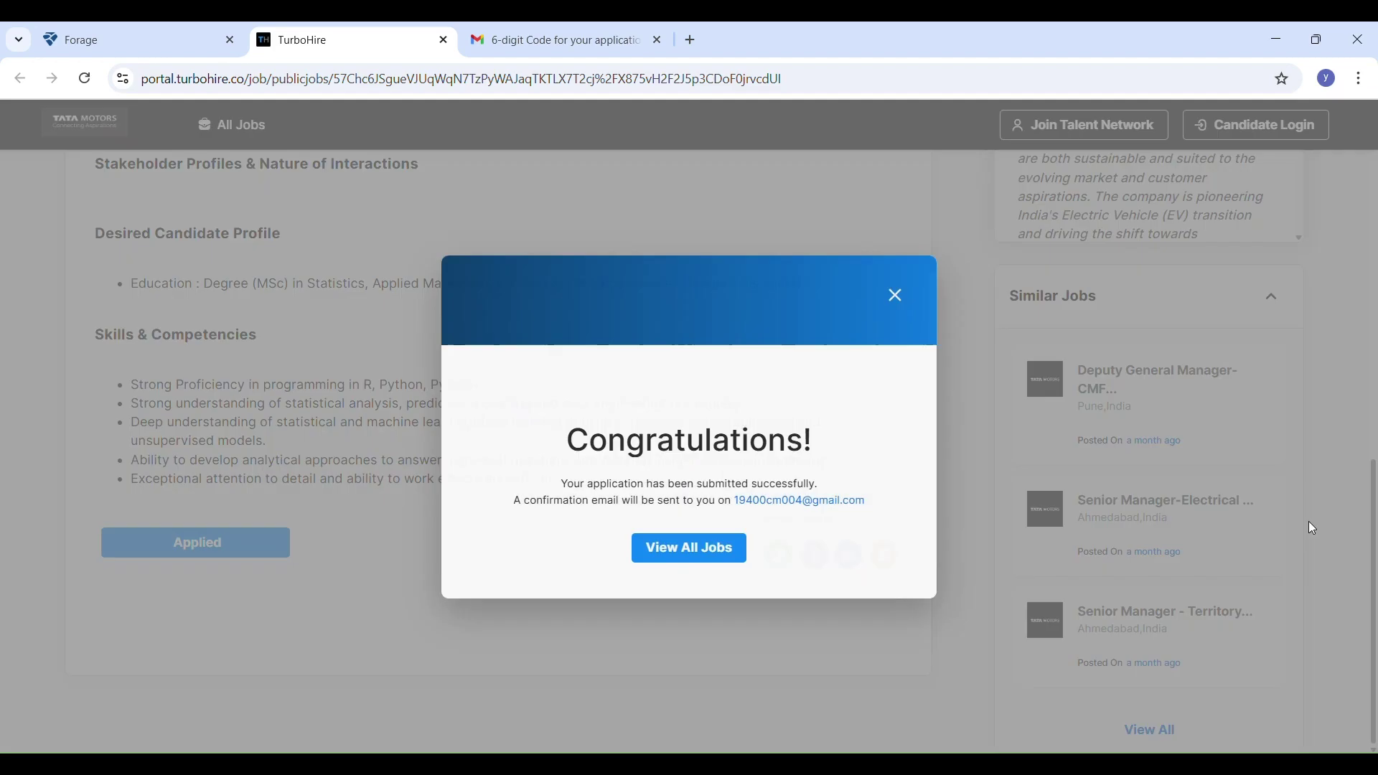
click(732, 550)
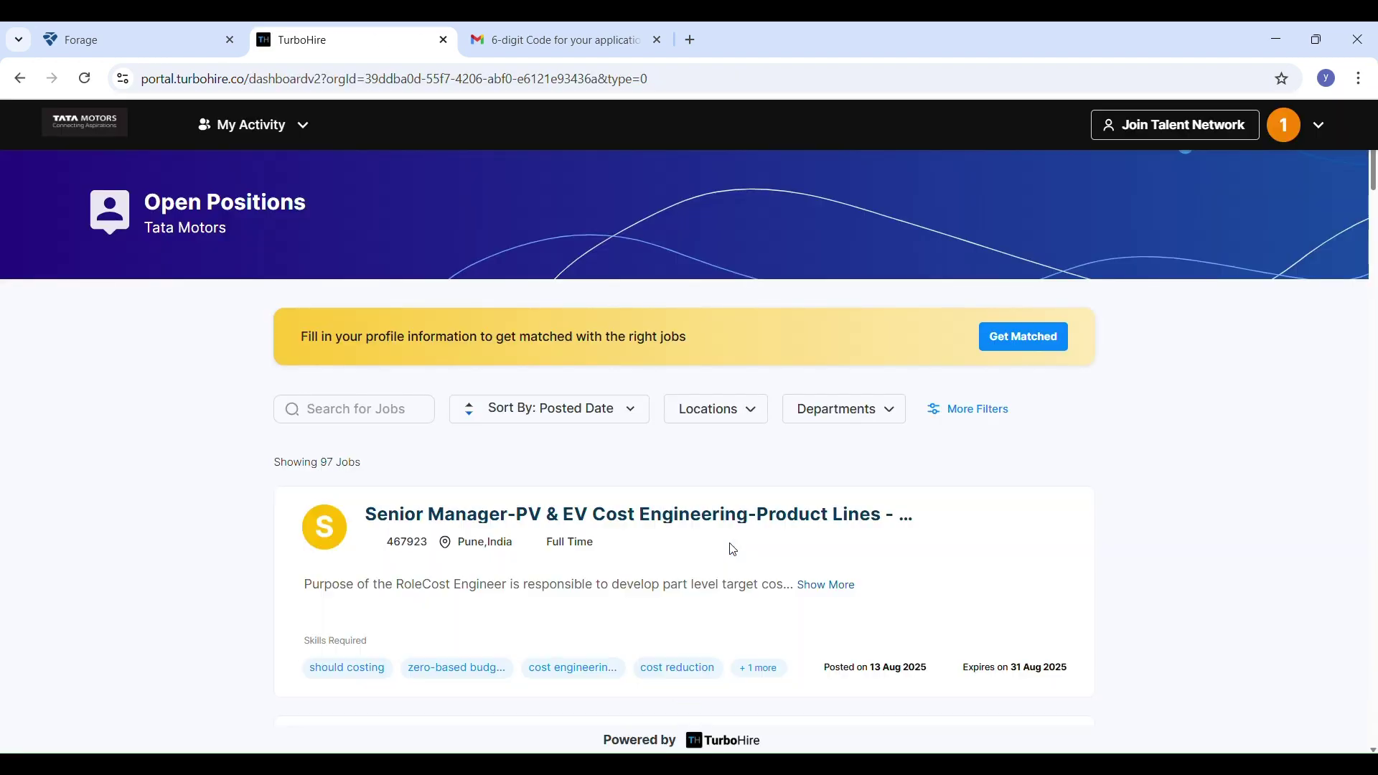
scroll(820, 492, down, 1)
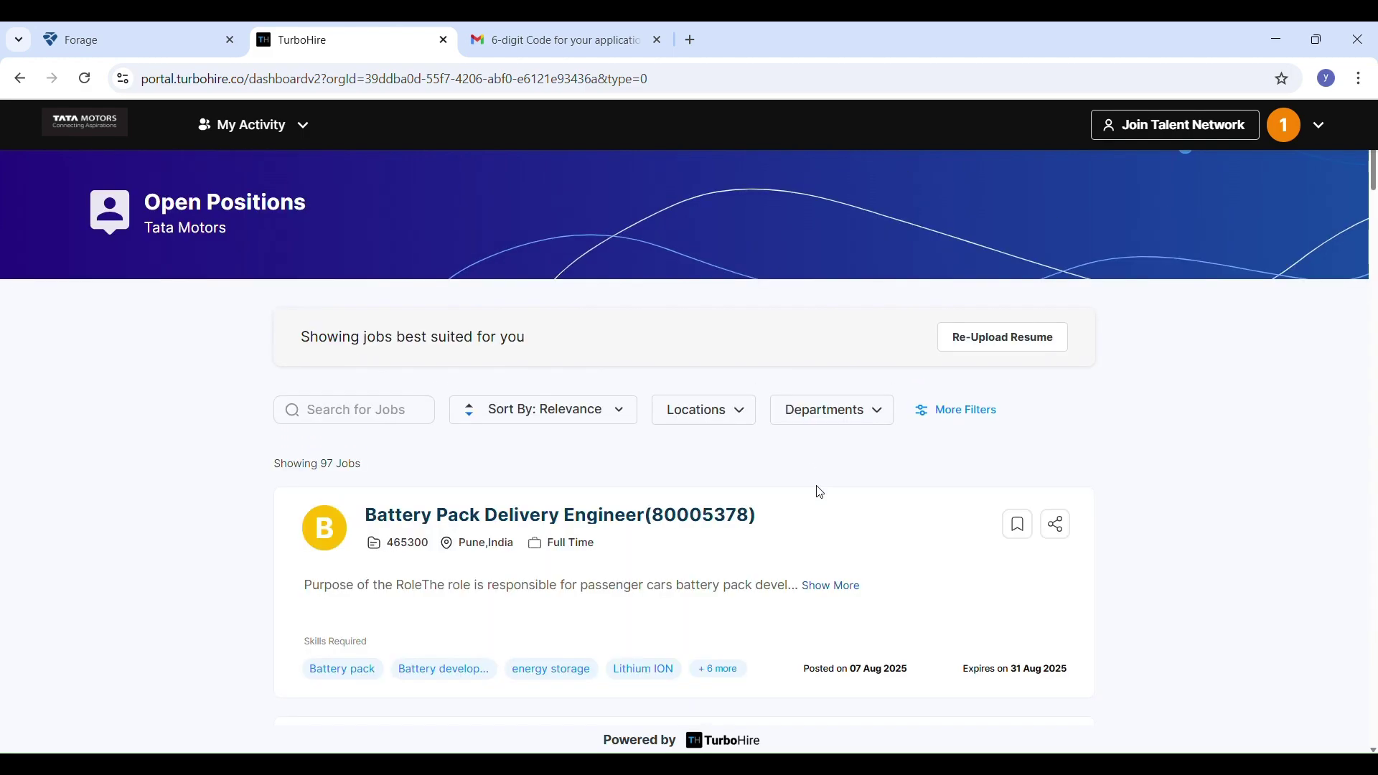
scroll(820, 493, down, 7)
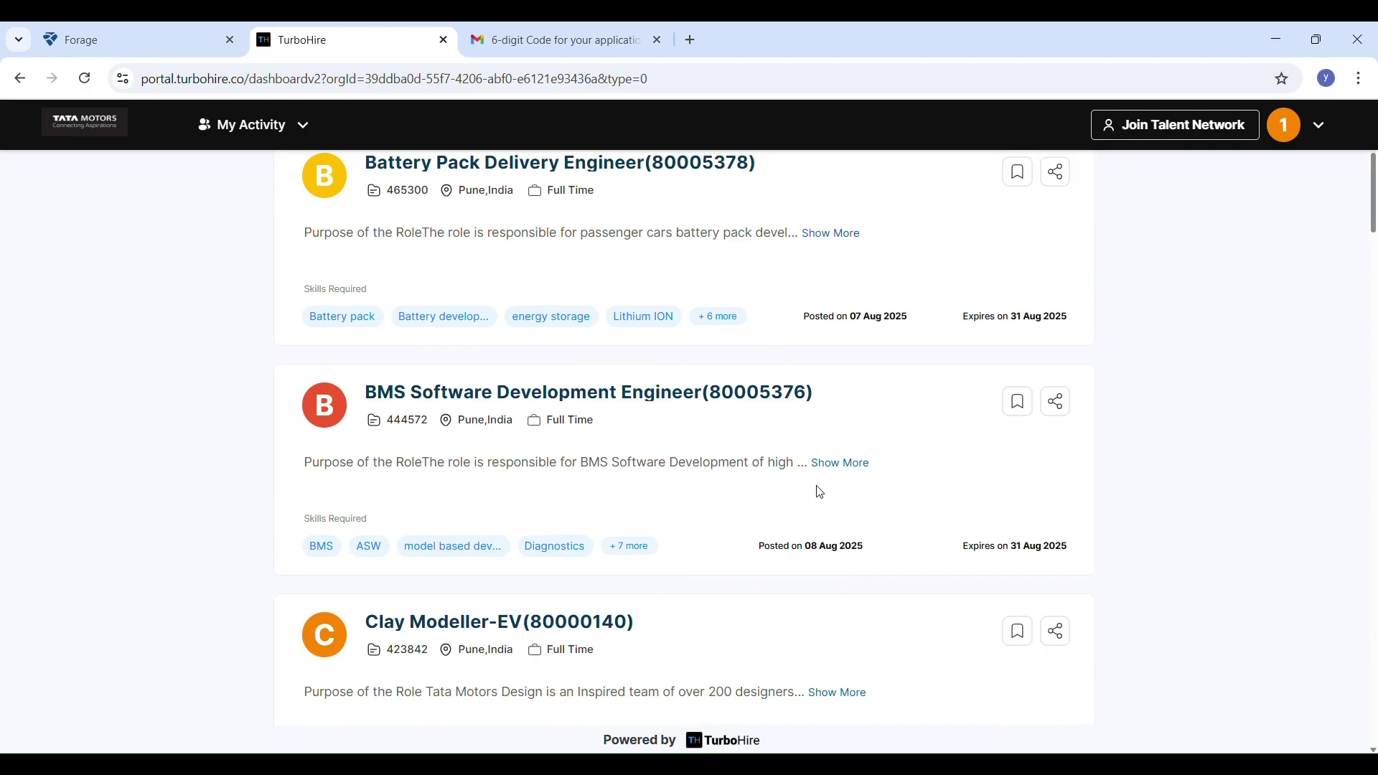
scroll(821, 492, down, 20)
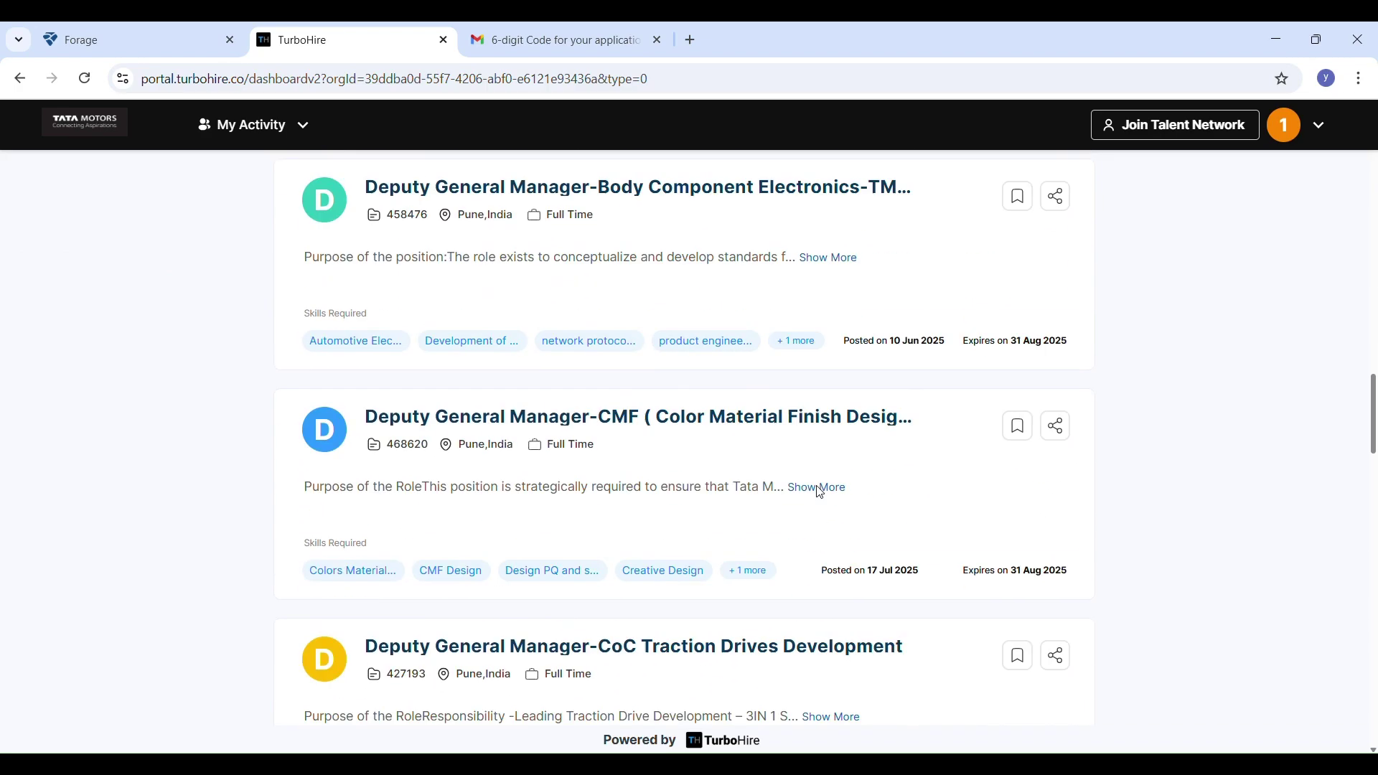
scroll(821, 492, down, 3)
scroll(815, 488, up, 20)
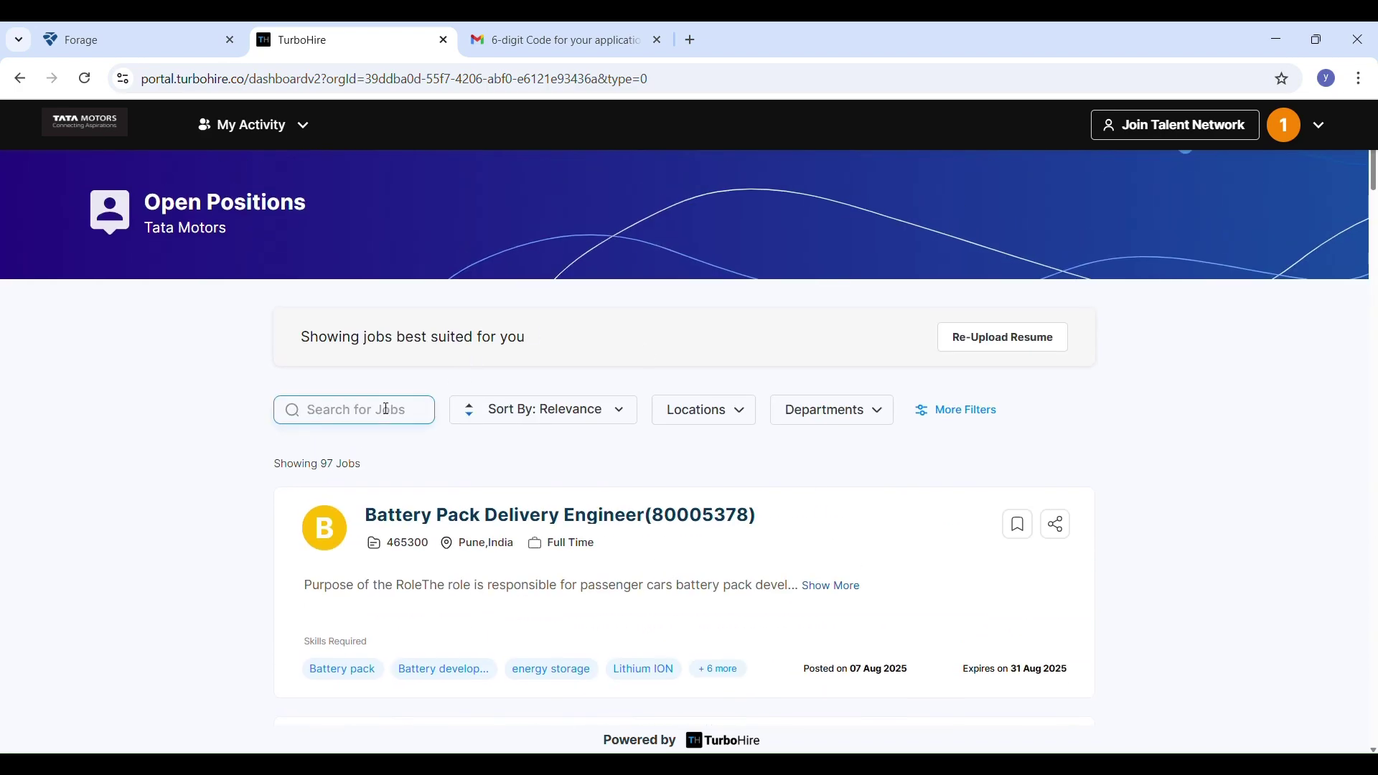
Try a job search for 'Staci', then clear the search box
text(L sta)
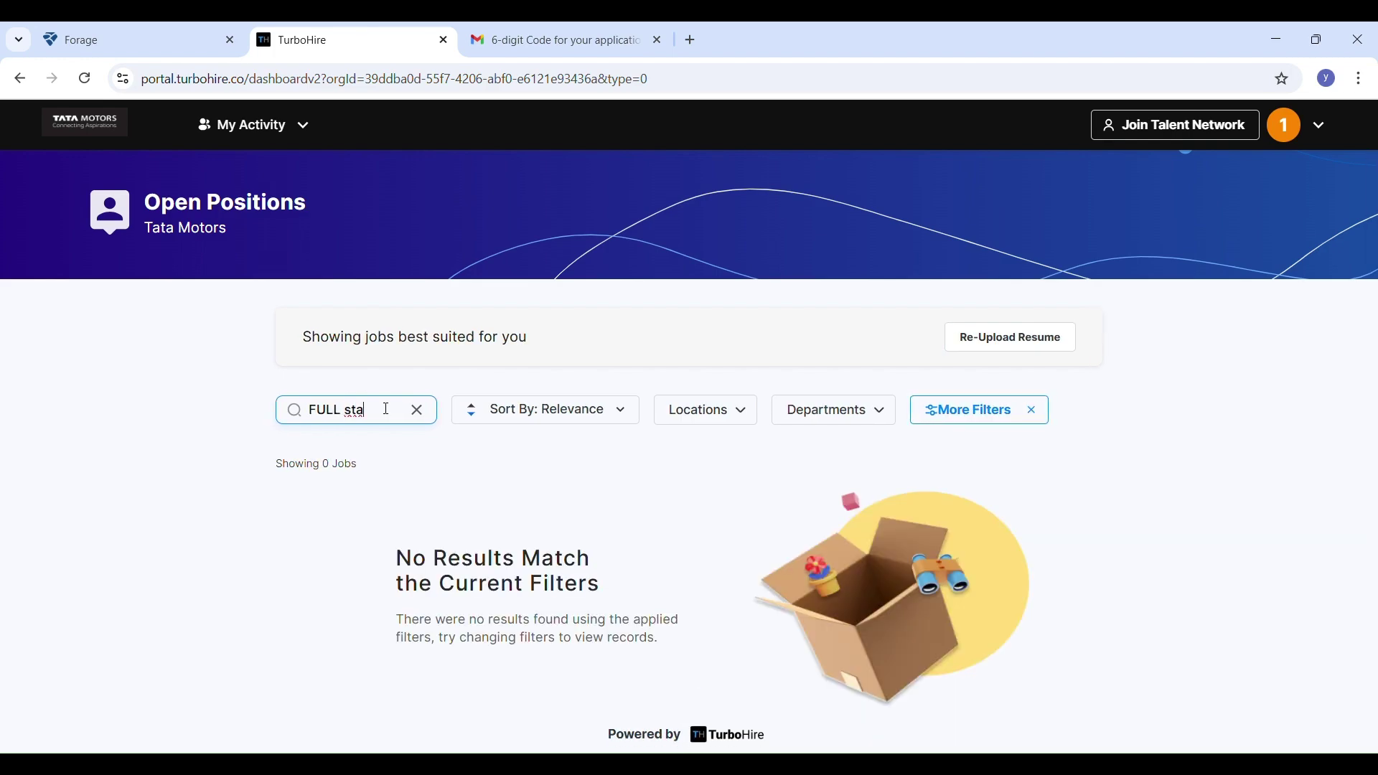
text(u)
key(BackSpace)
key(BackSpace)
key(BackSpace)
key(BackSpace)
text(Sta)
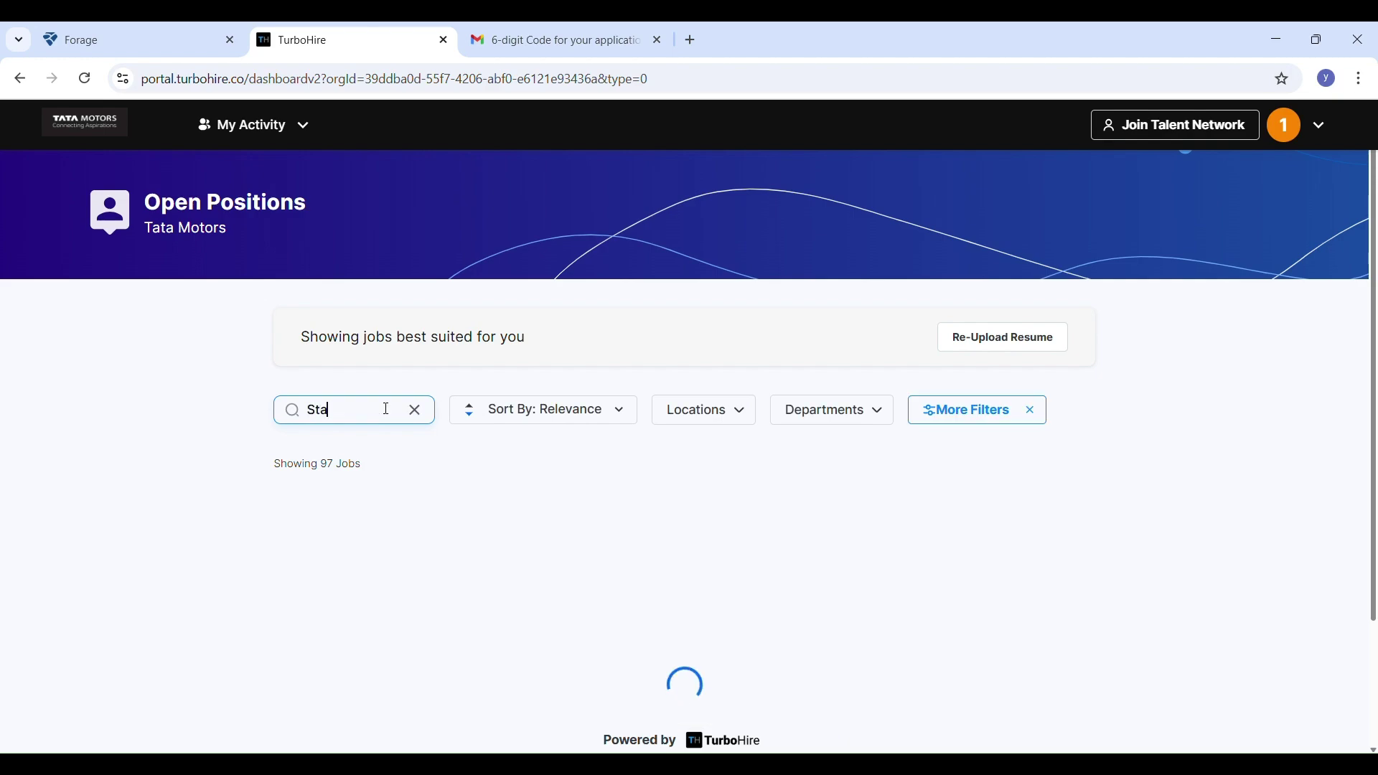
text(ci)
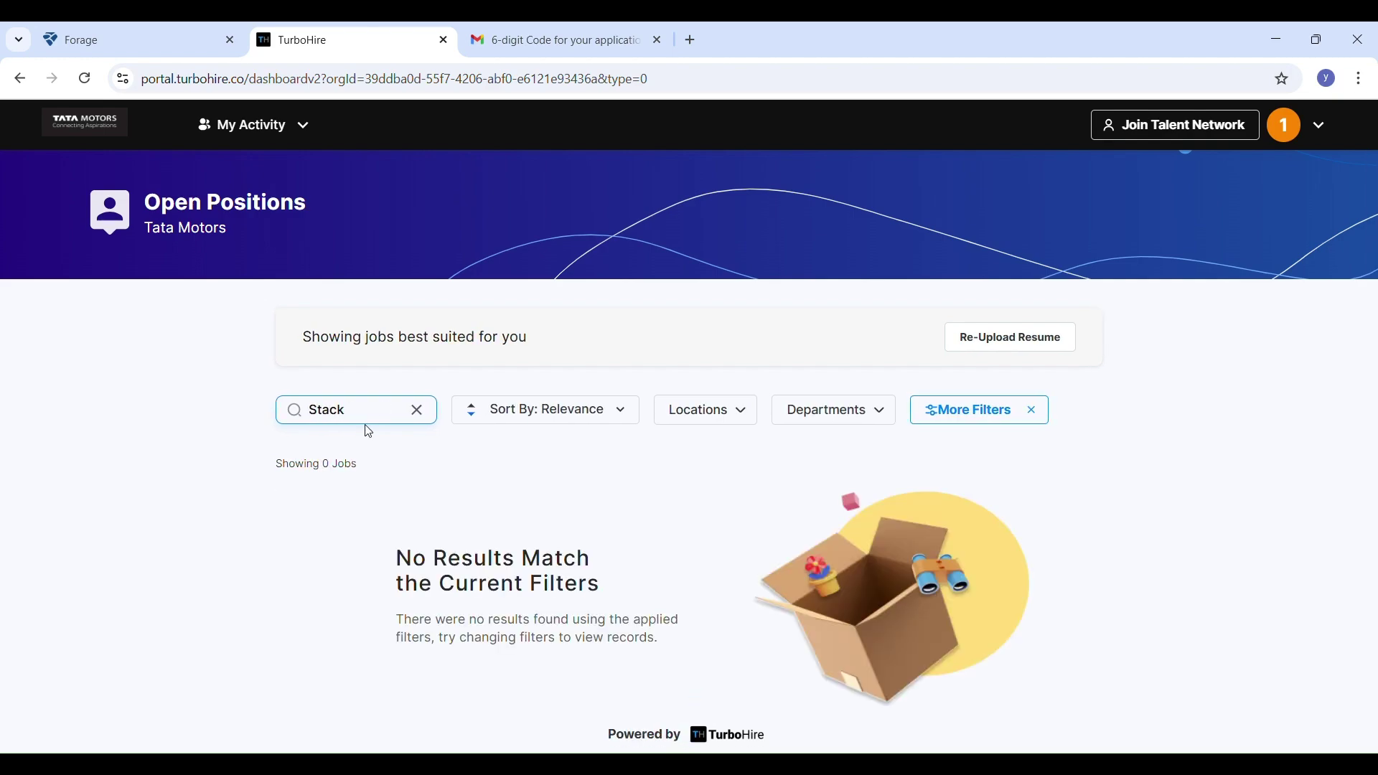
click(417, 410)
Filter positions by the Information Technology (TSE) department, leaving 2 jobs
click(804, 423)
scroll(839, 552, down, 2)
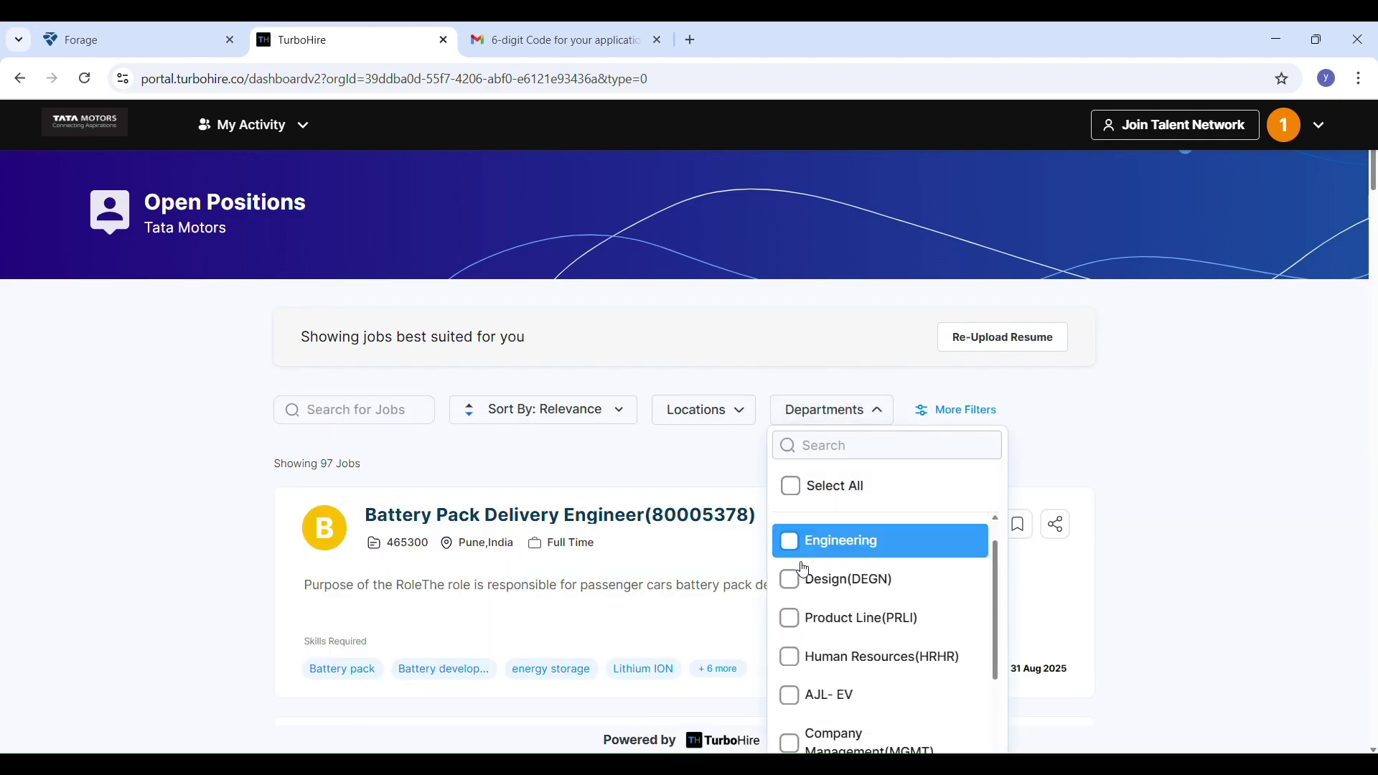
click(825, 554)
scroll(841, 685, down, 3)
scroll(854, 696, down, 5)
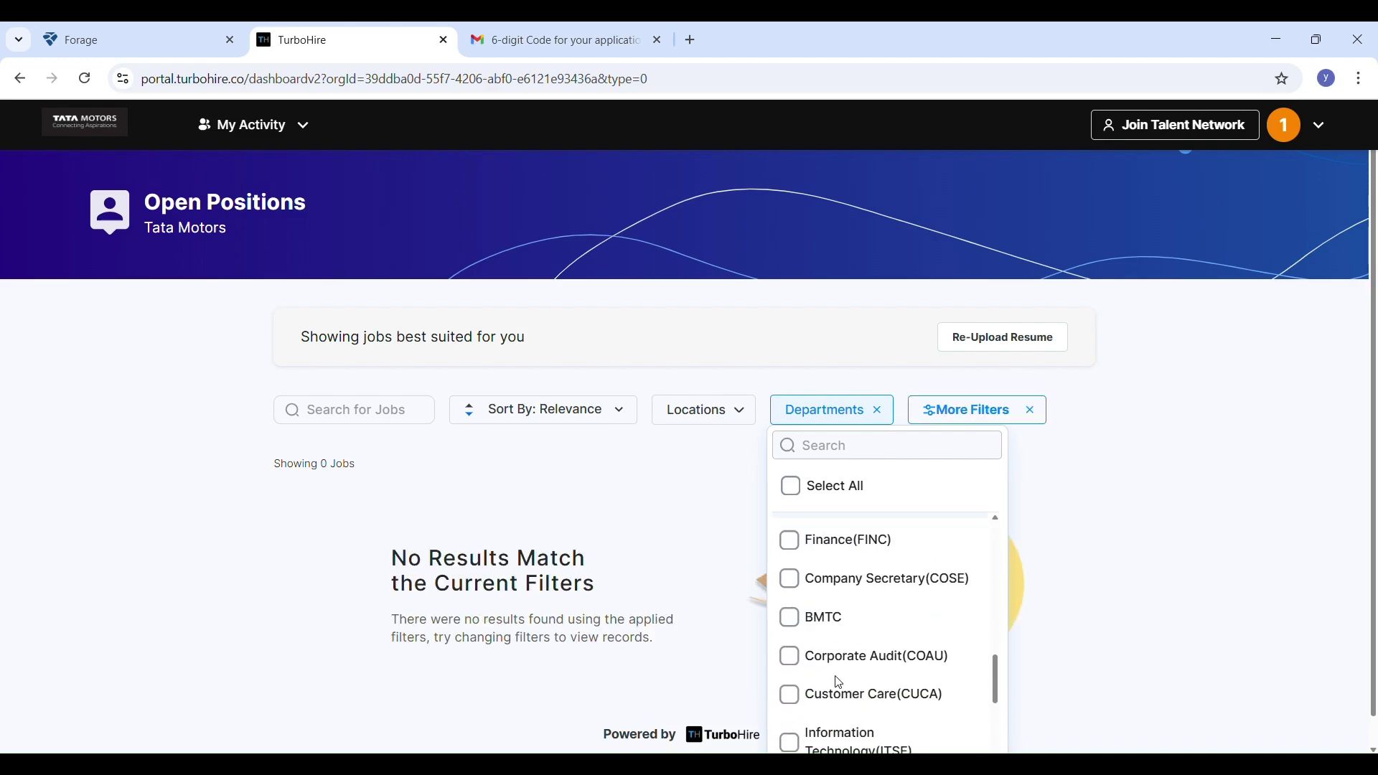
scroll(879, 710, up, 6)
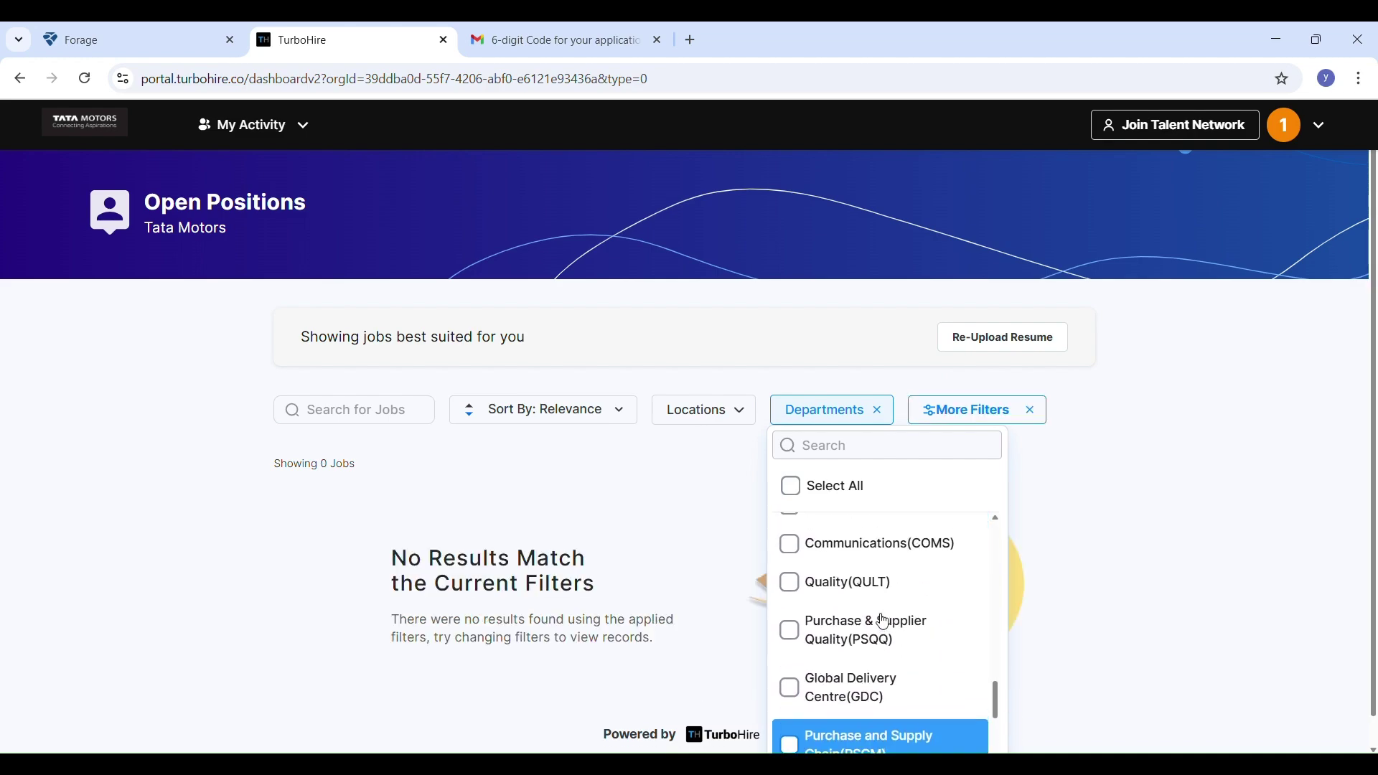
scroll(881, 617, down, 6)
click(881, 601)
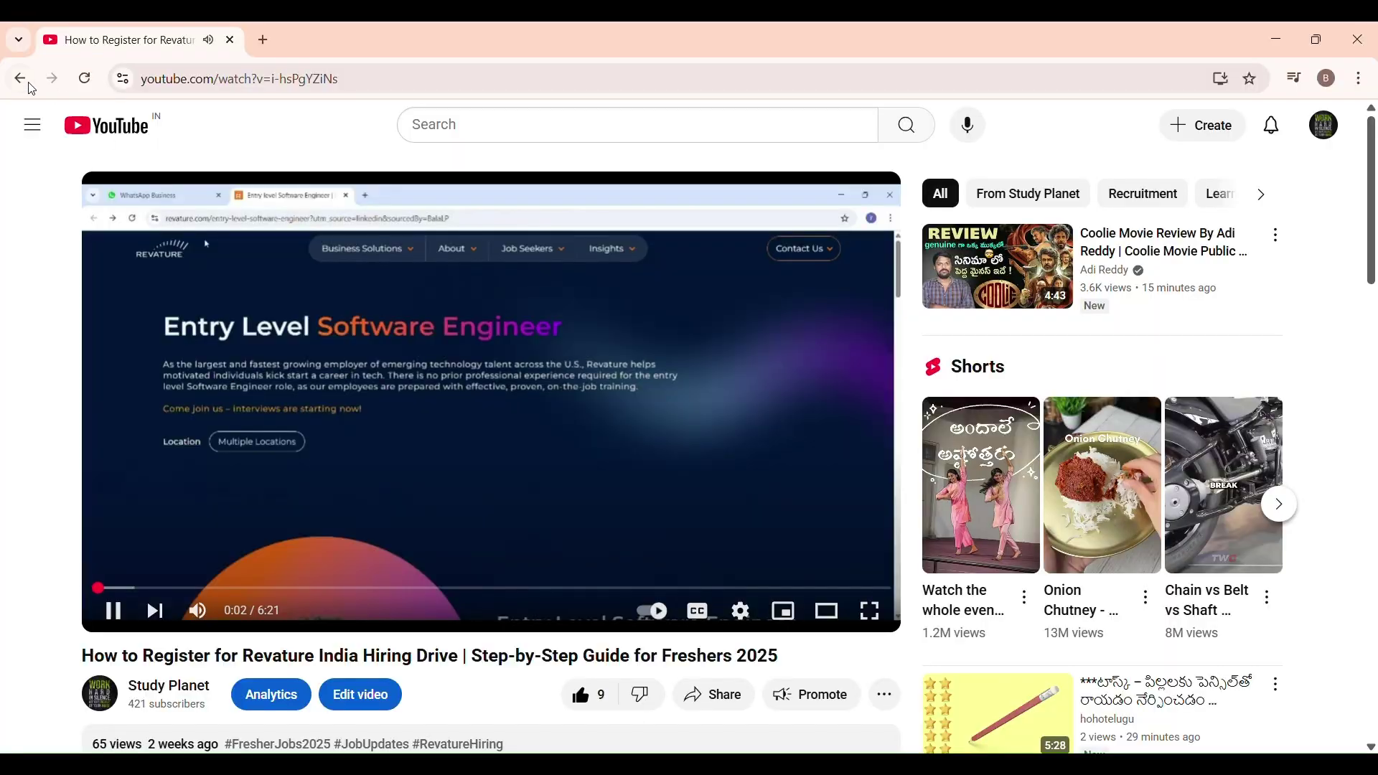
Go back to the Study Planet channel page and adjust its zoom with Ctrl+/Ctrl-
click(19, 79)
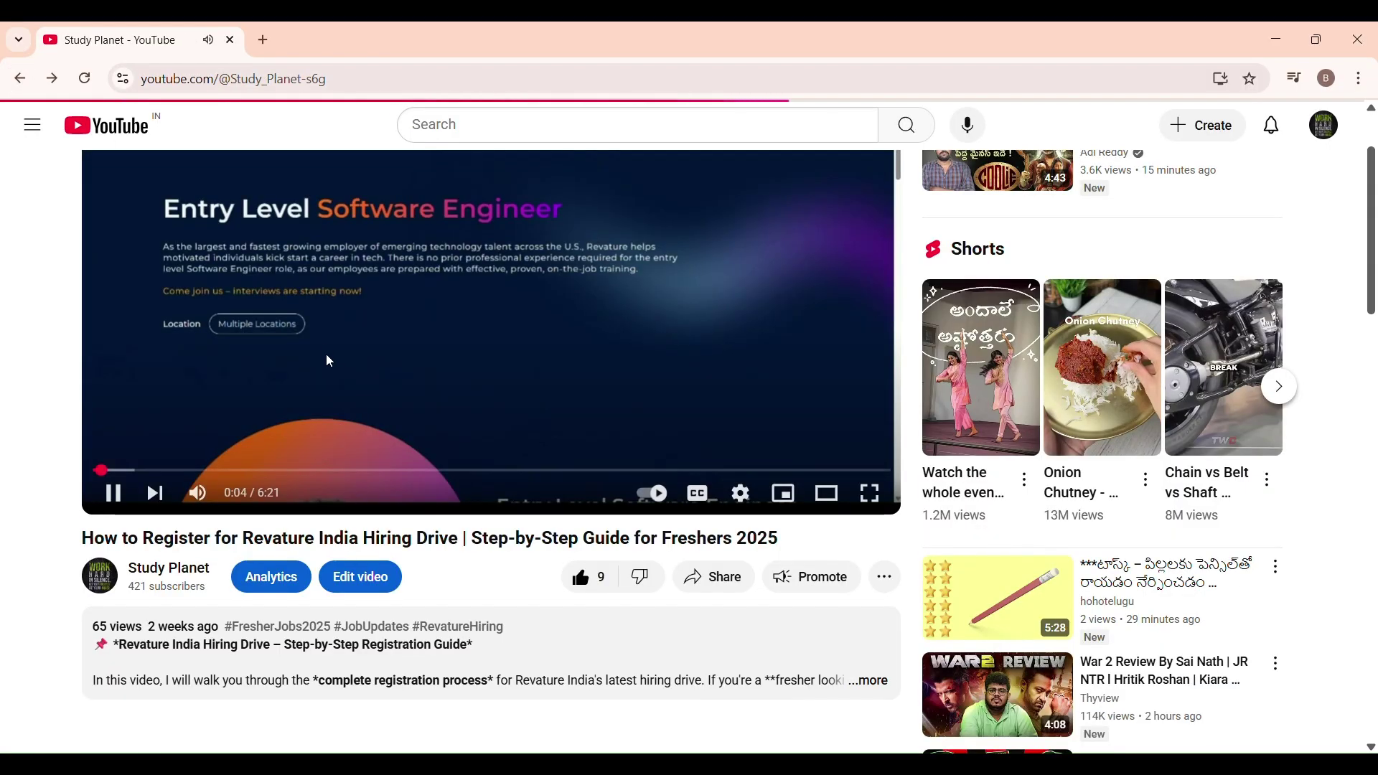
key(ctrl+plus)
key(ctrl+plus)
scroll(642, 546, down, 3)
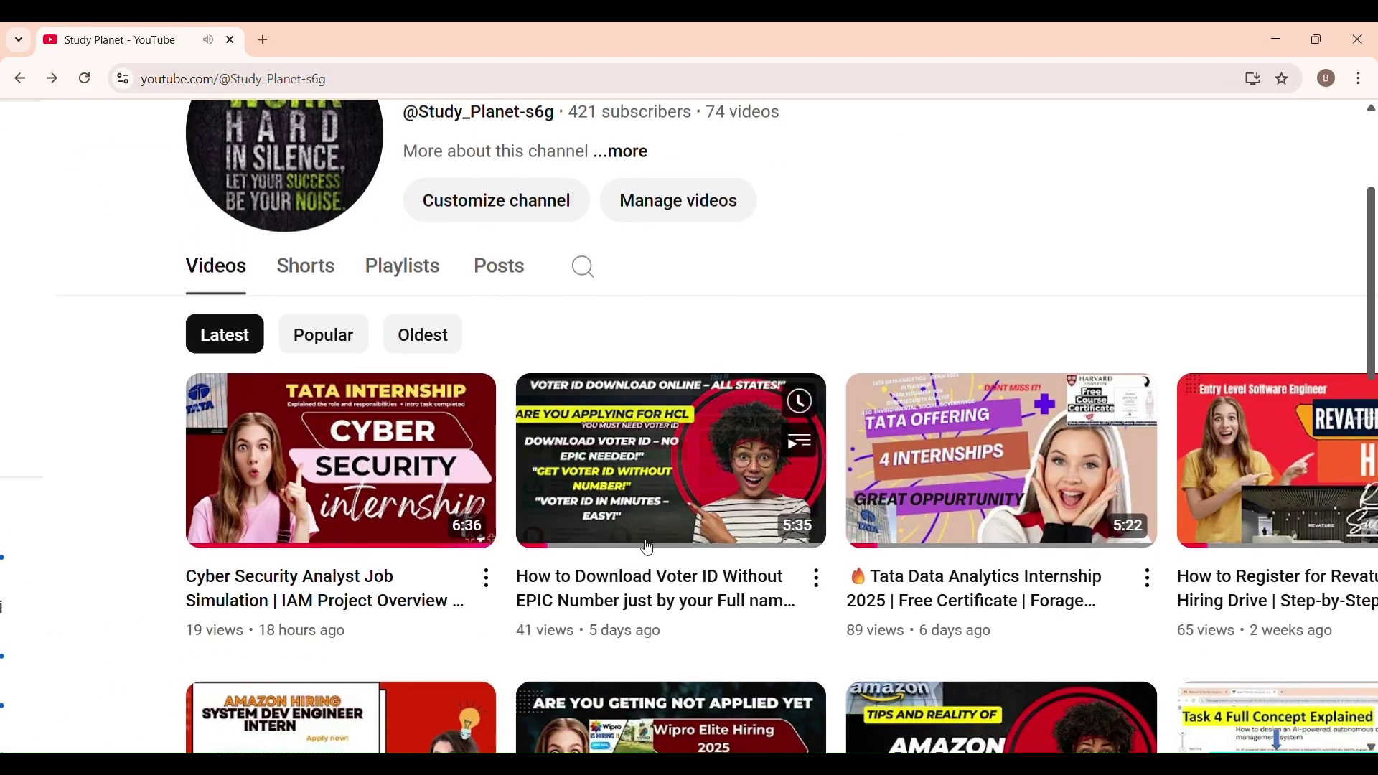
key(ctrl+plus)
key(ctrl+plus)
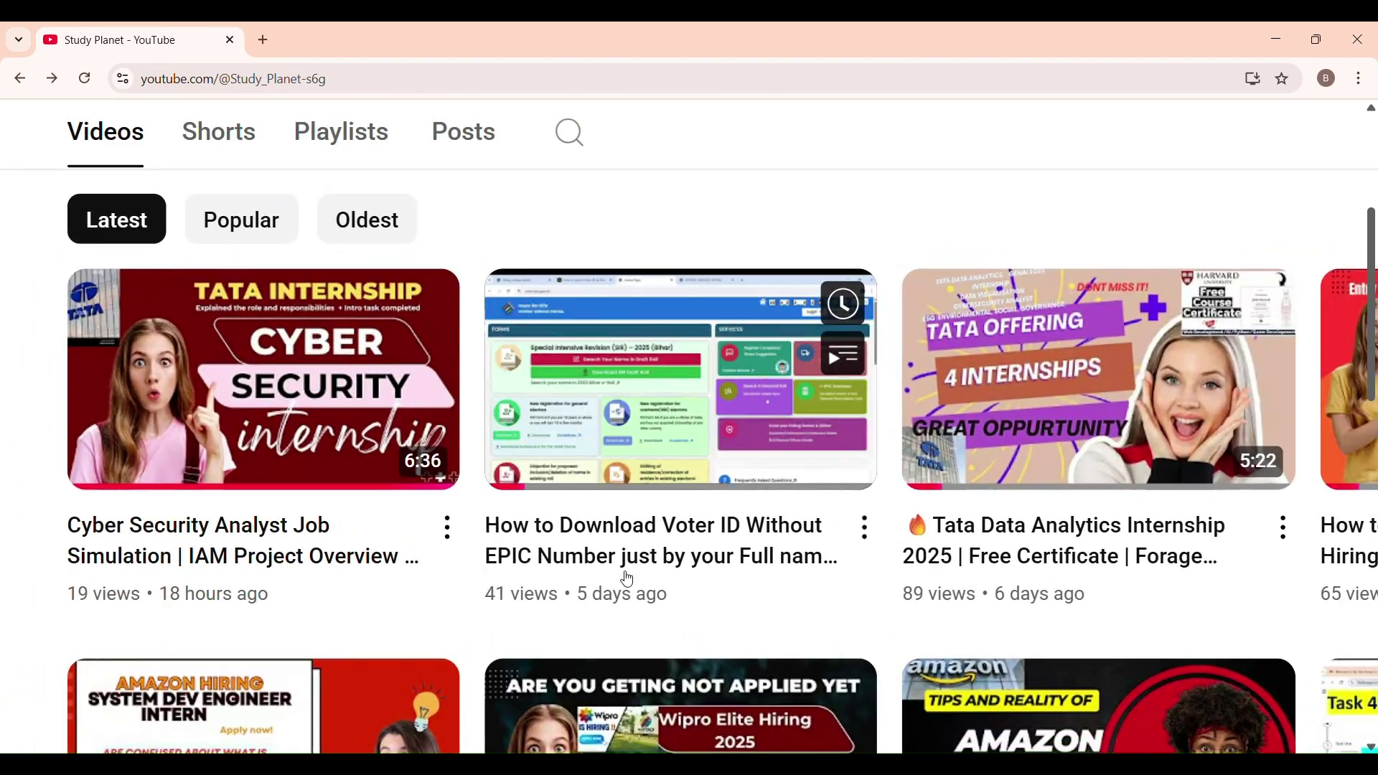
scroll(591, 612, right, 4)
scroll(590, 612, down, 5)
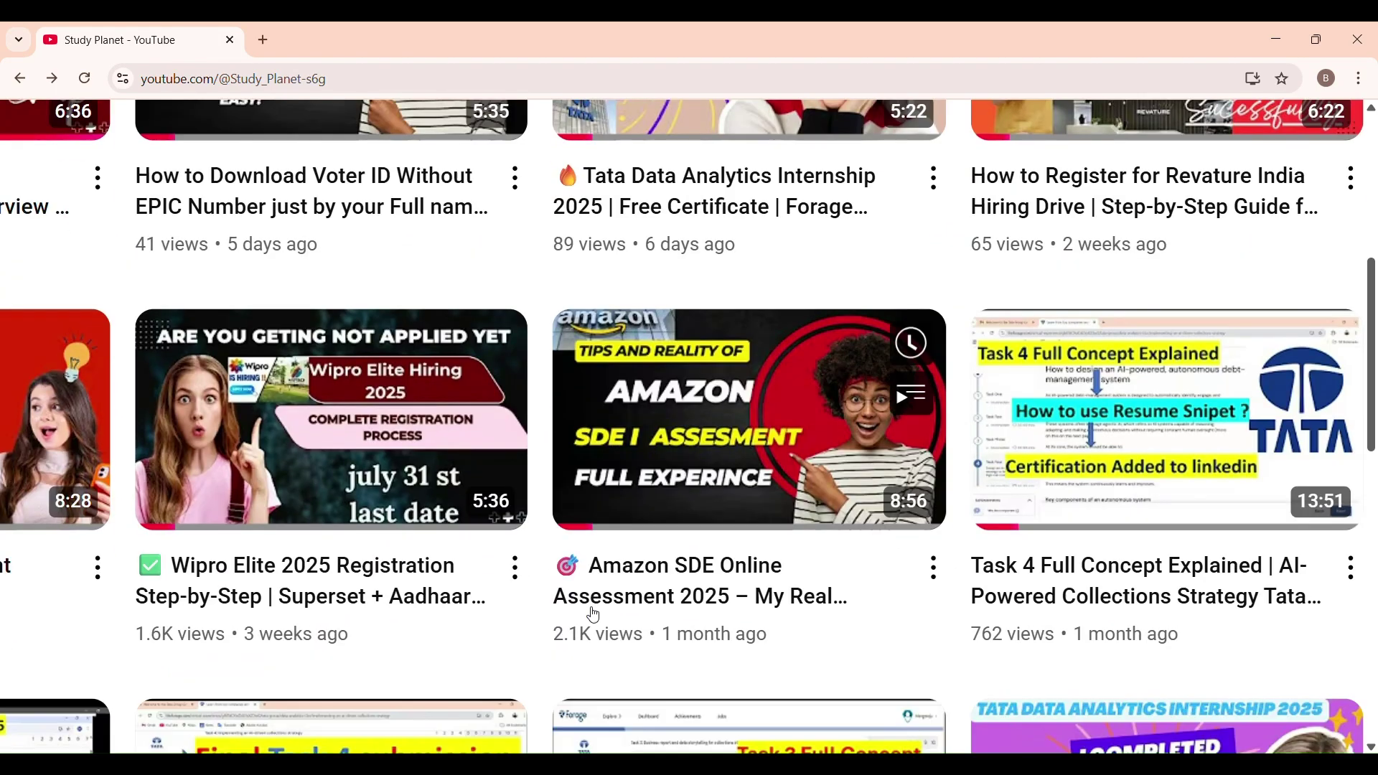
key(ctrl+minus)
key(ctrl+minus)
key(ctrl+minus)
scroll(539, 609, down, 5)
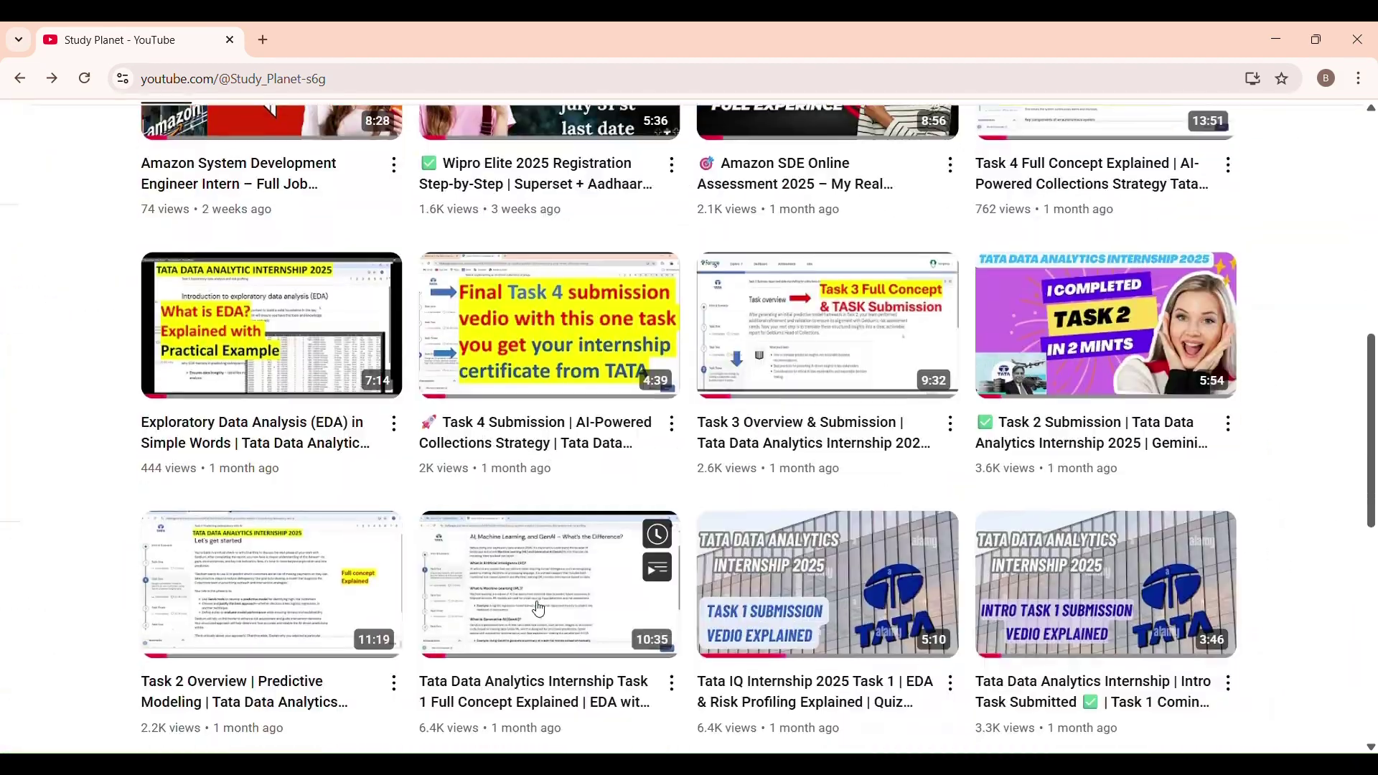
key(ctrl+plus)
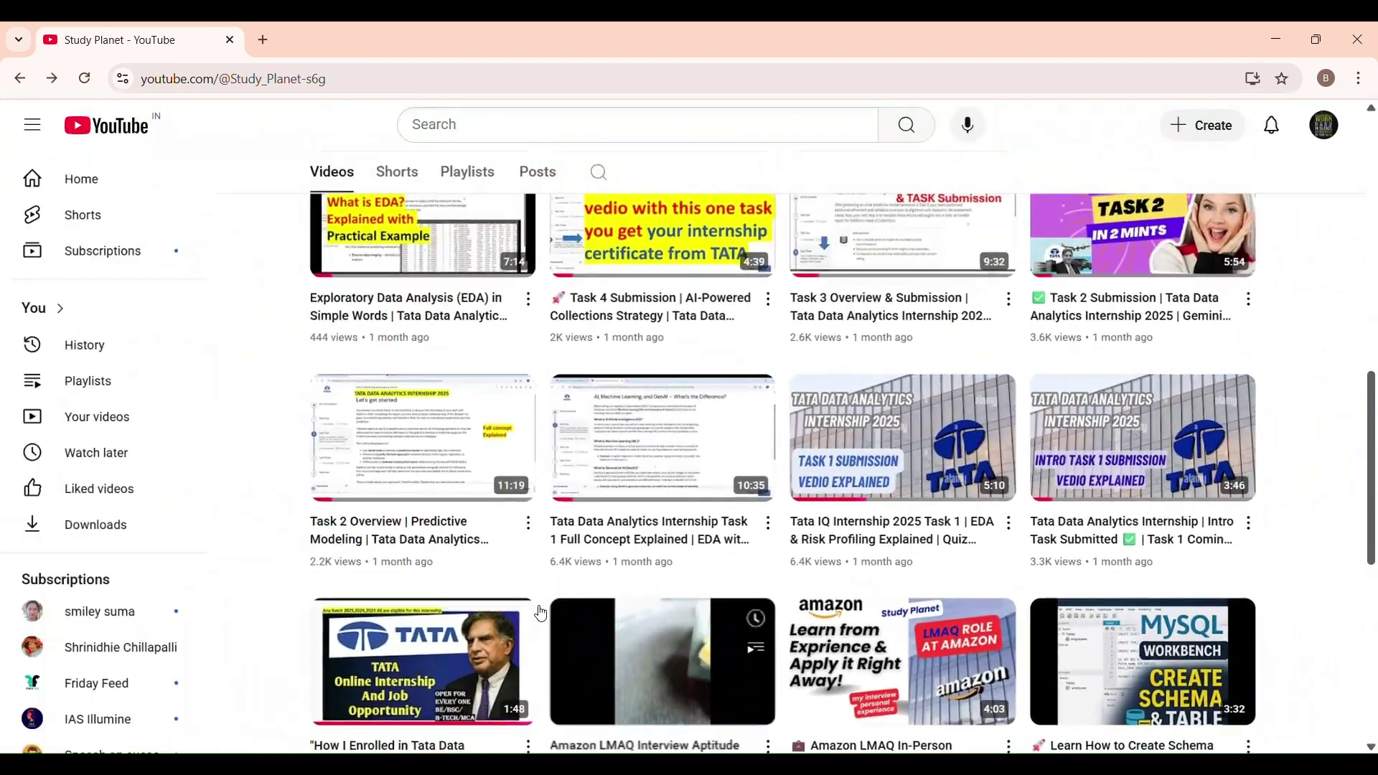
Scroll through the channel's Videos grid and return to the top
scroll(540, 609, up, 4)
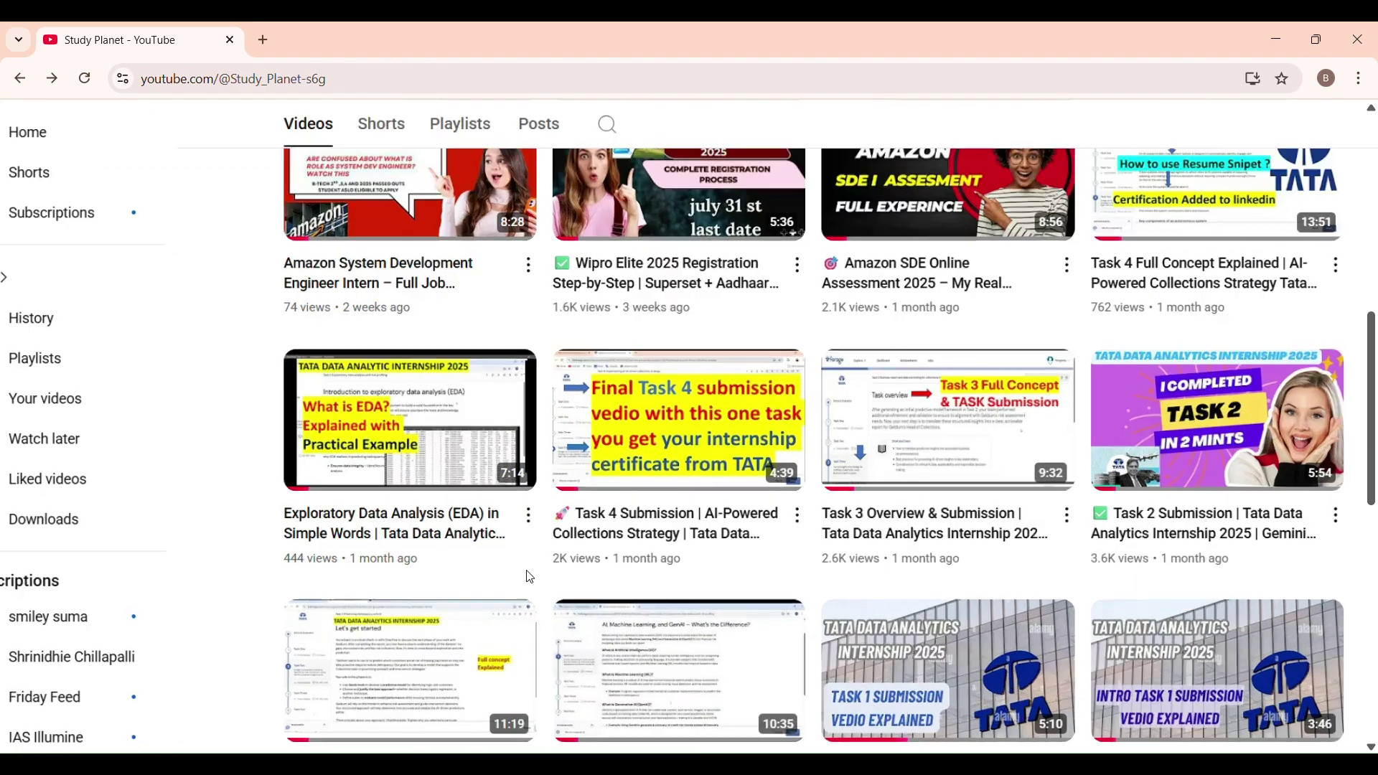
scroll(528, 577, up, 6)
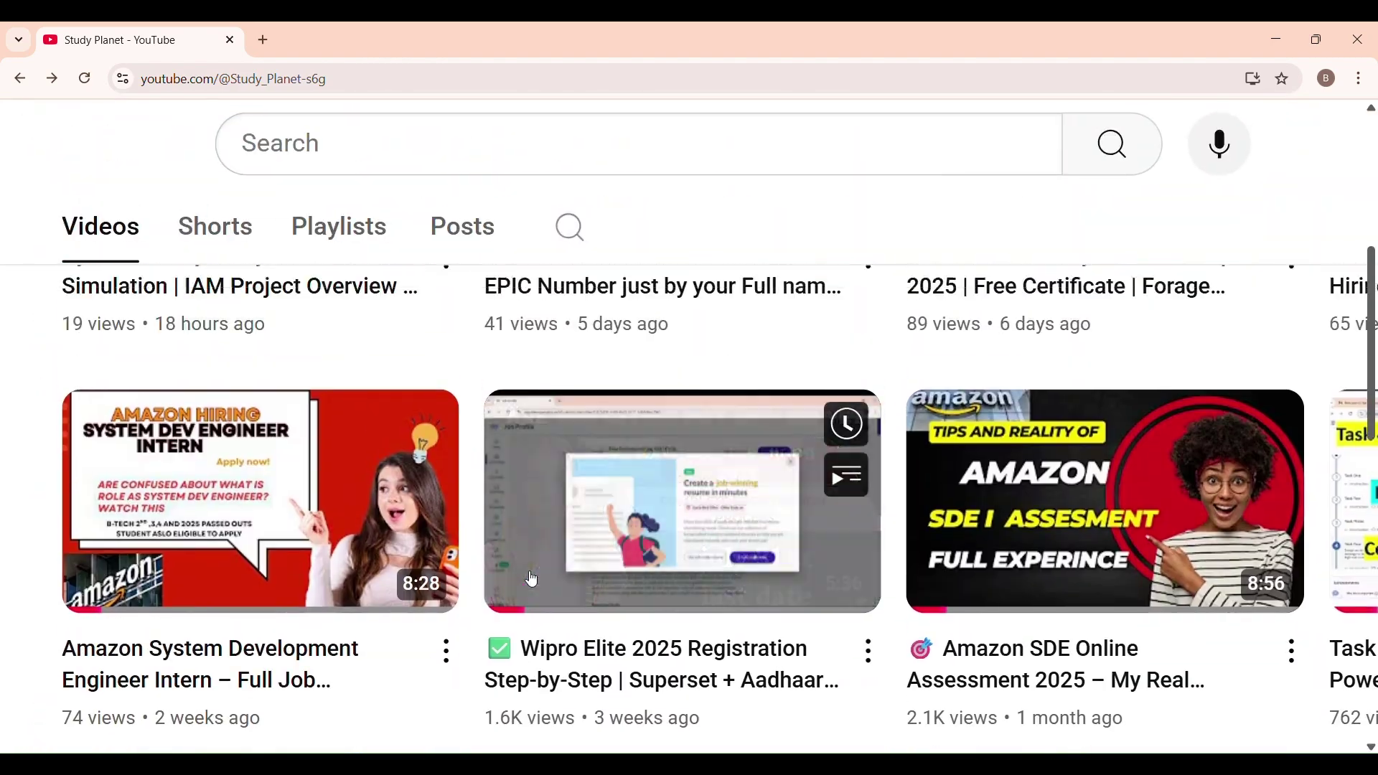
scroll(531, 580, right, 6)
scroll(552, 585, left, 3)
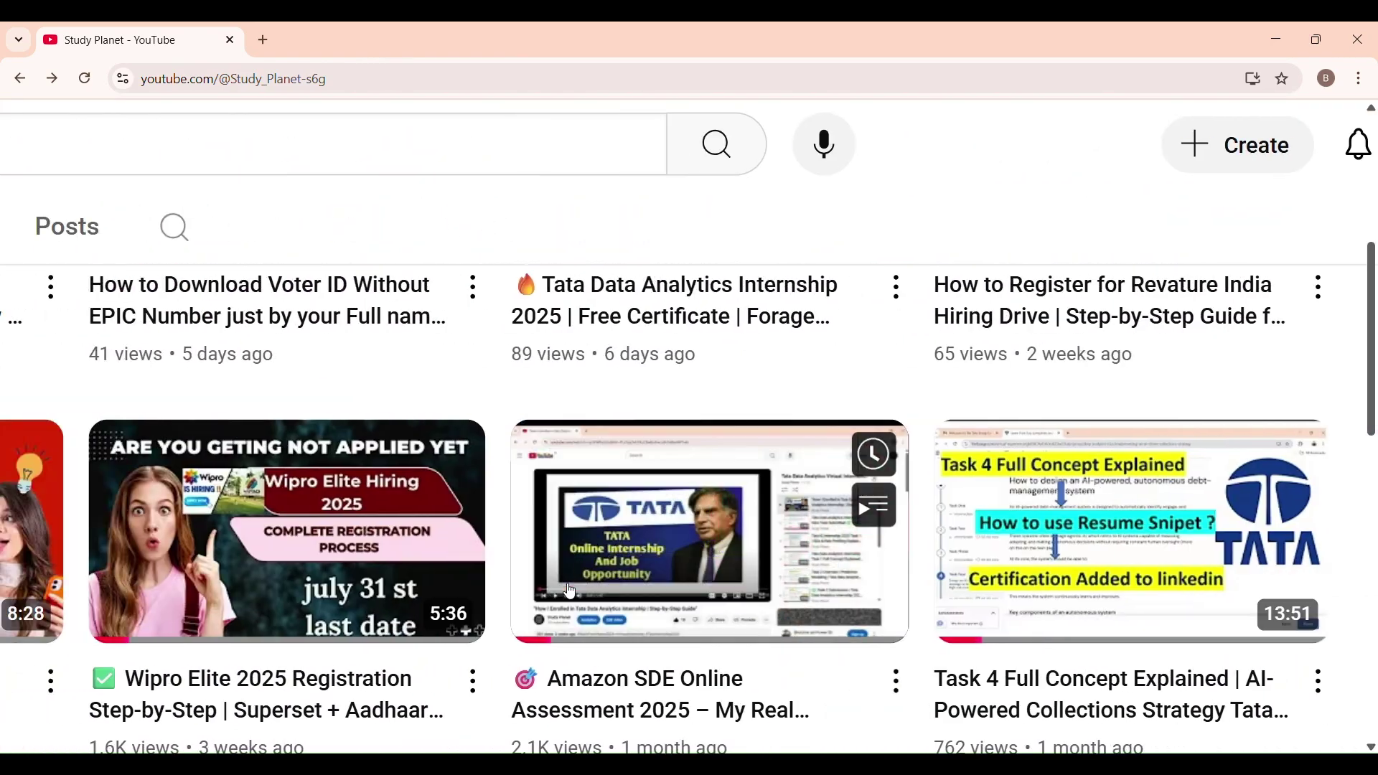
scroll(571, 591, down, 3)
scroll(570, 590, down, 5)
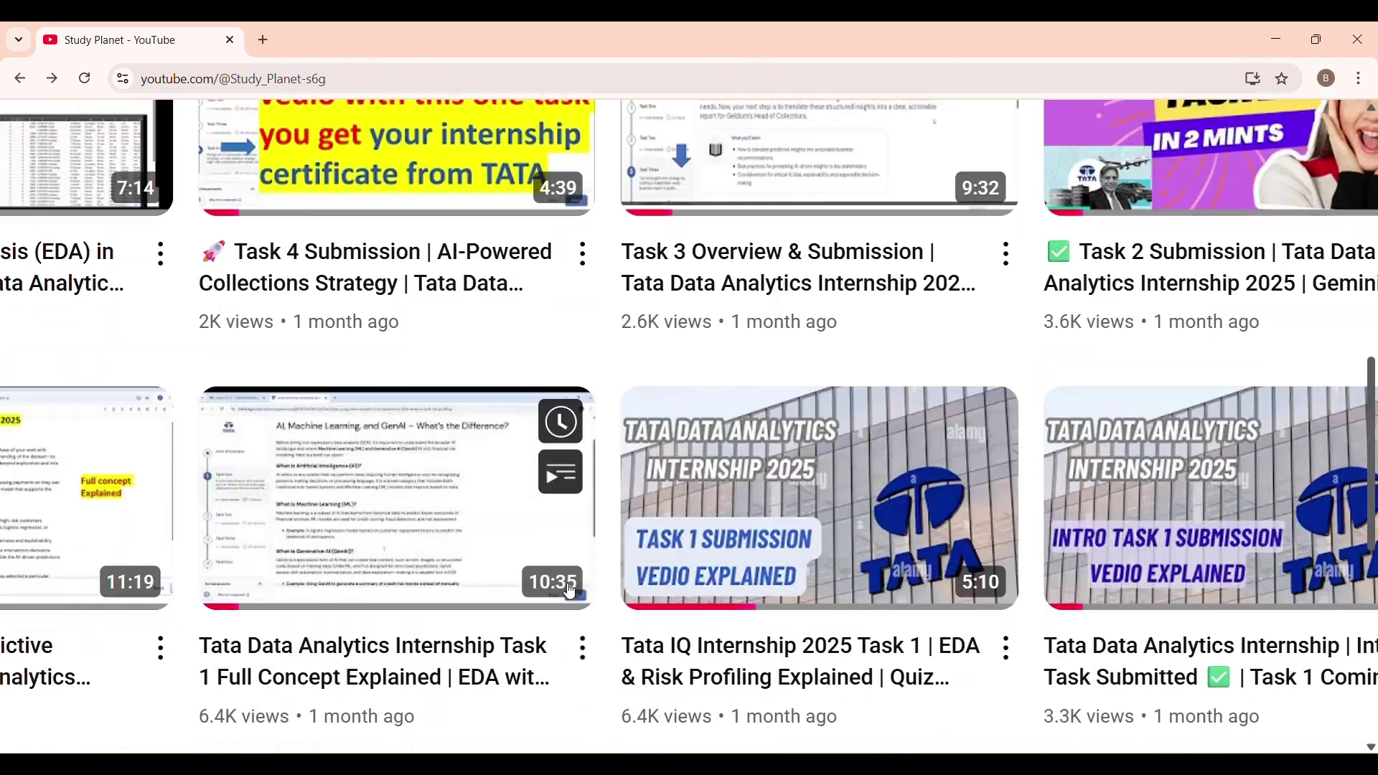
scroll(571, 592, left, 3)
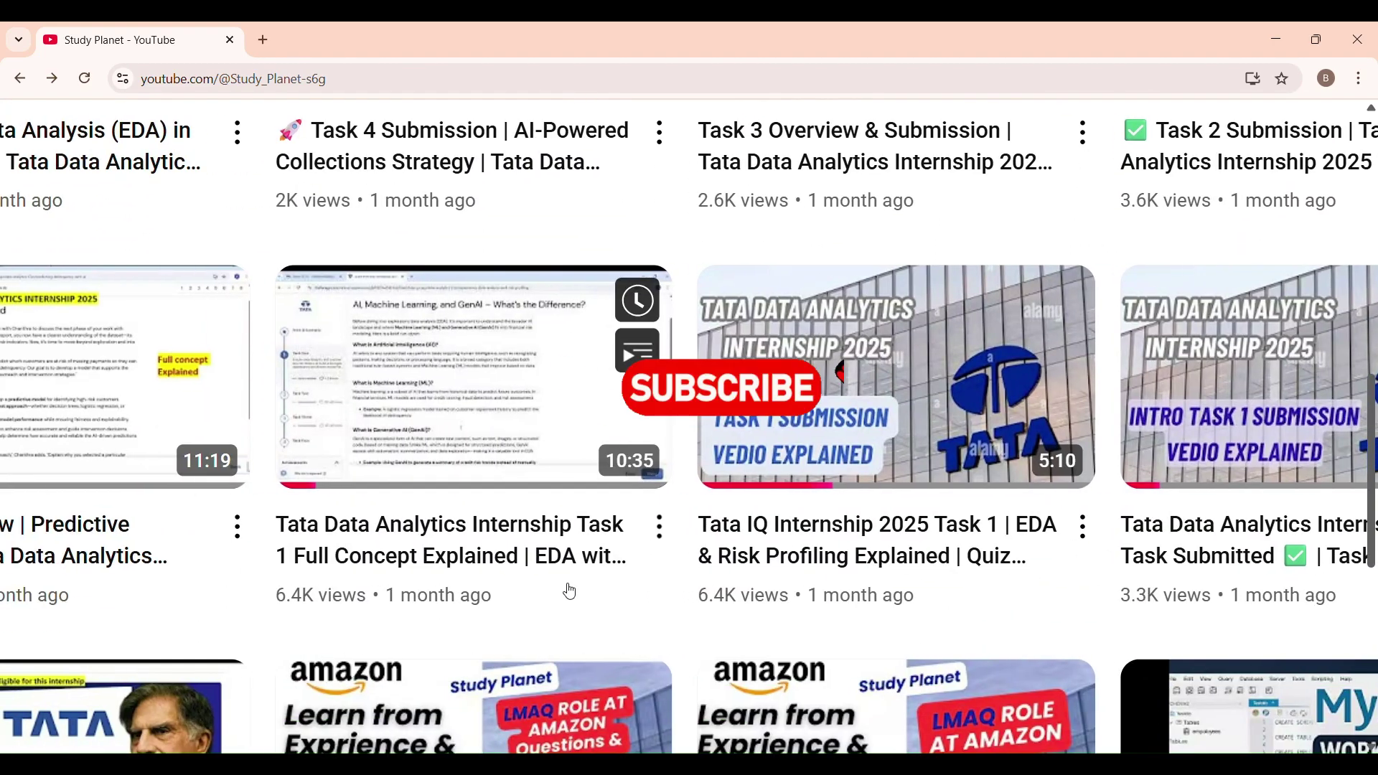
scroll(570, 592, down, 3)
scroll(571, 592, down, 2)
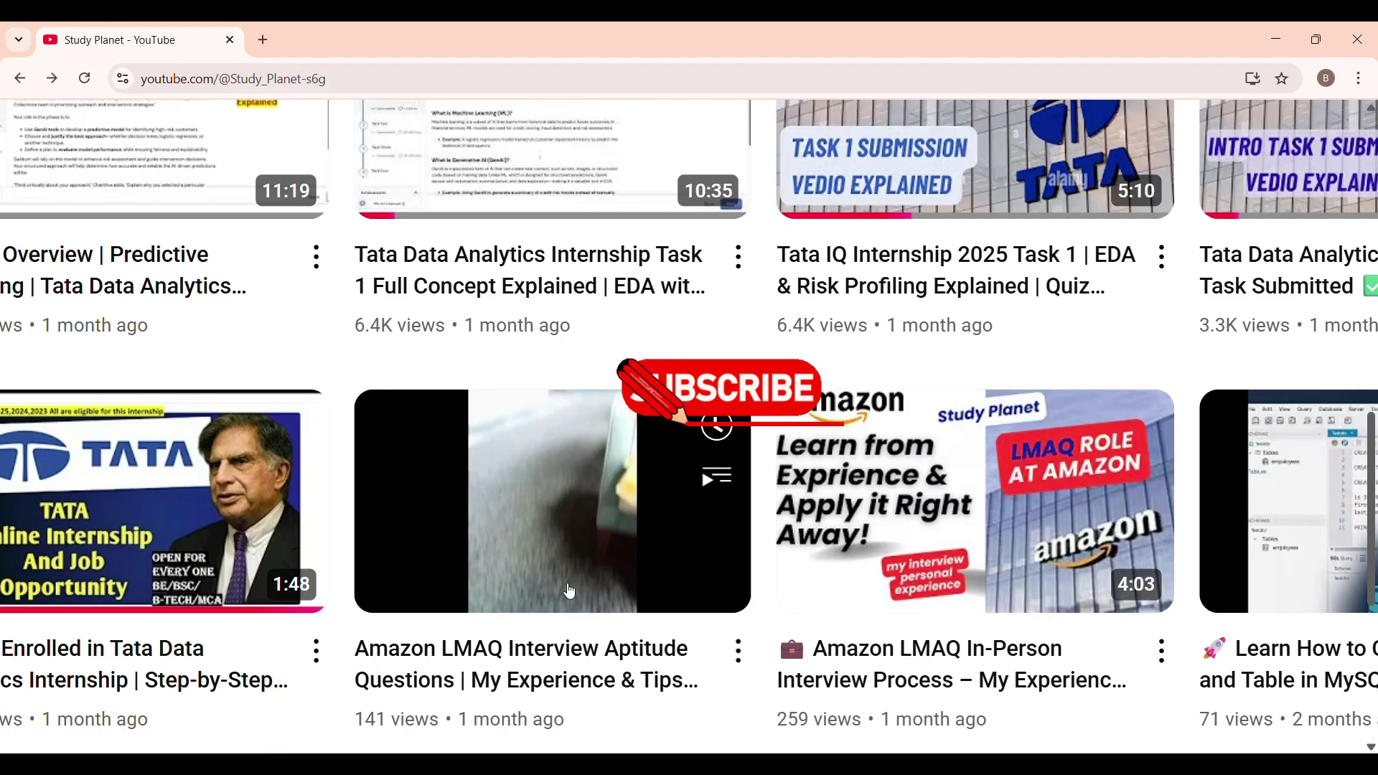
scroll(571, 592, left, 2)
scroll(571, 590, down, 3)
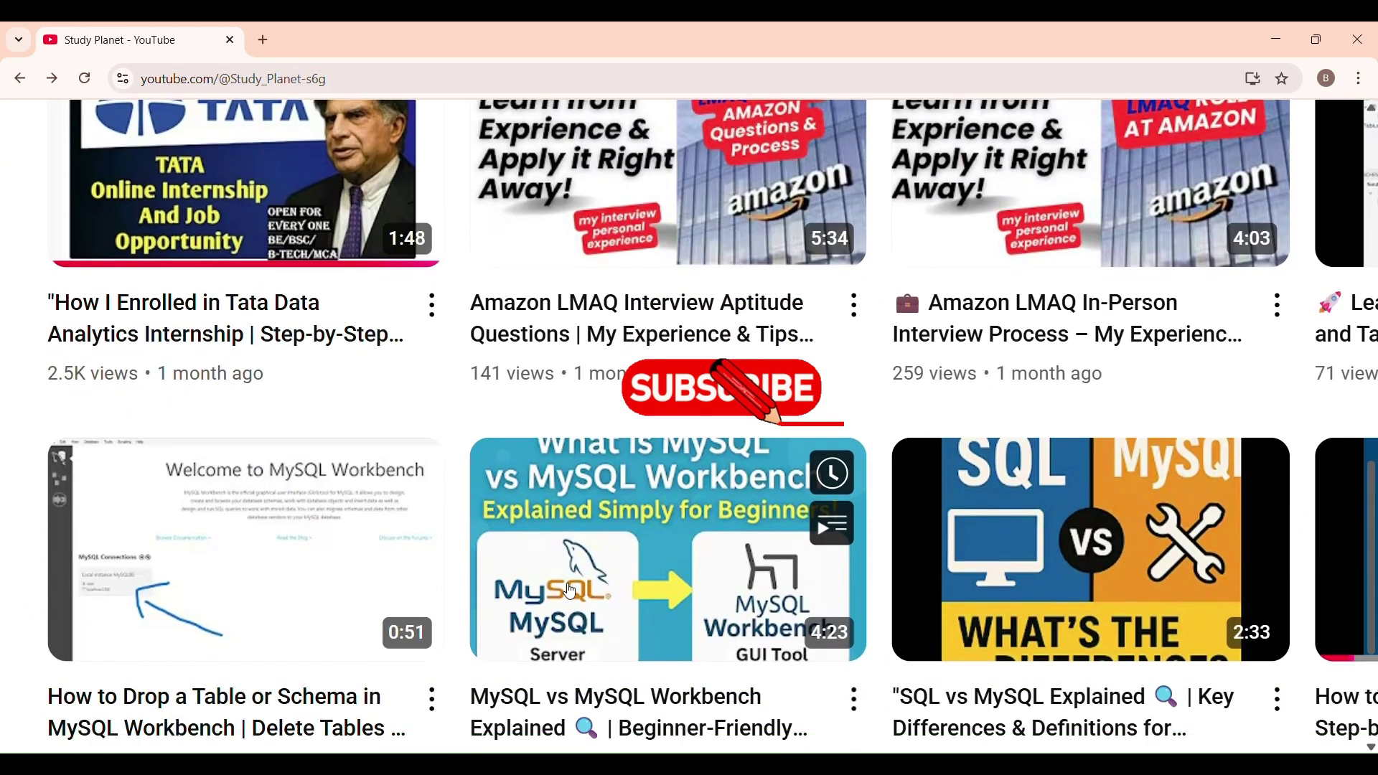
scroll(560, 567, up, 2)
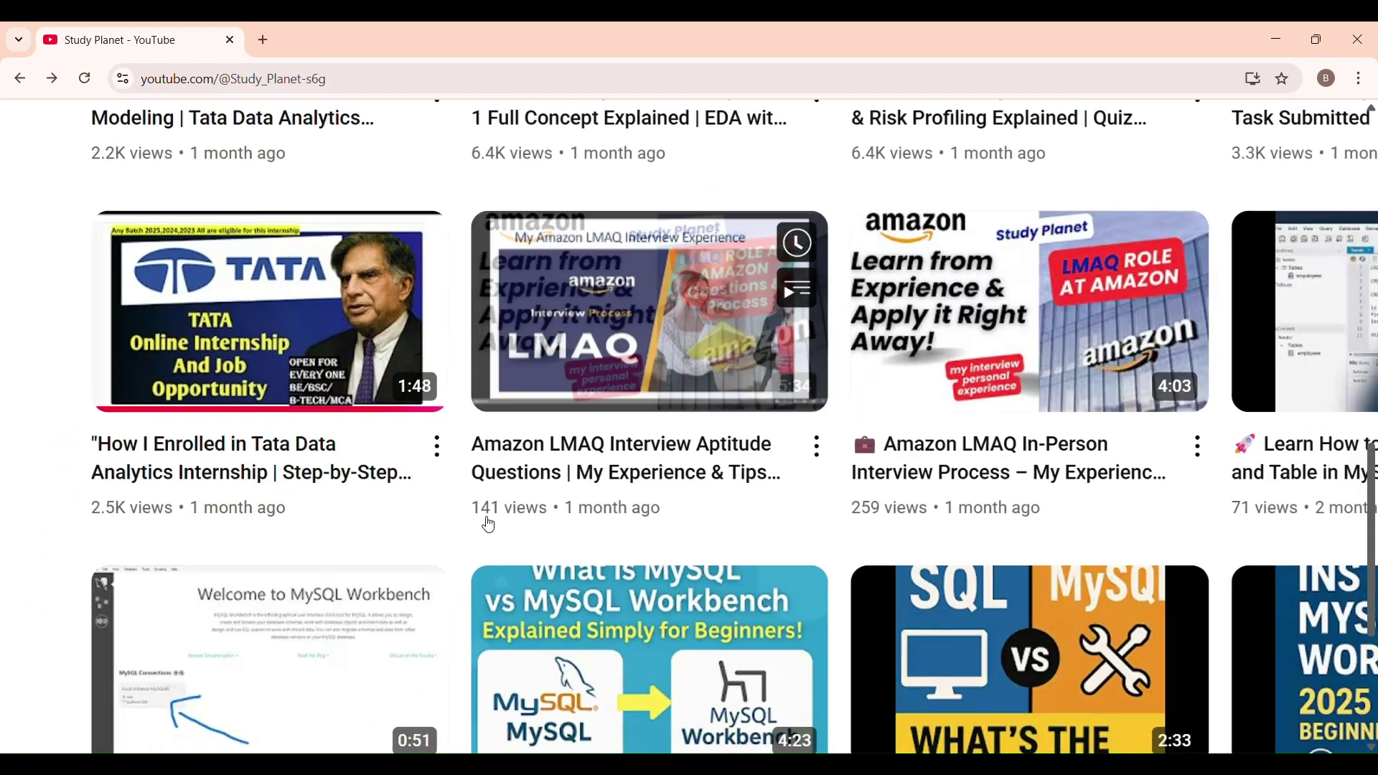
scroll(488, 523, up, 10)
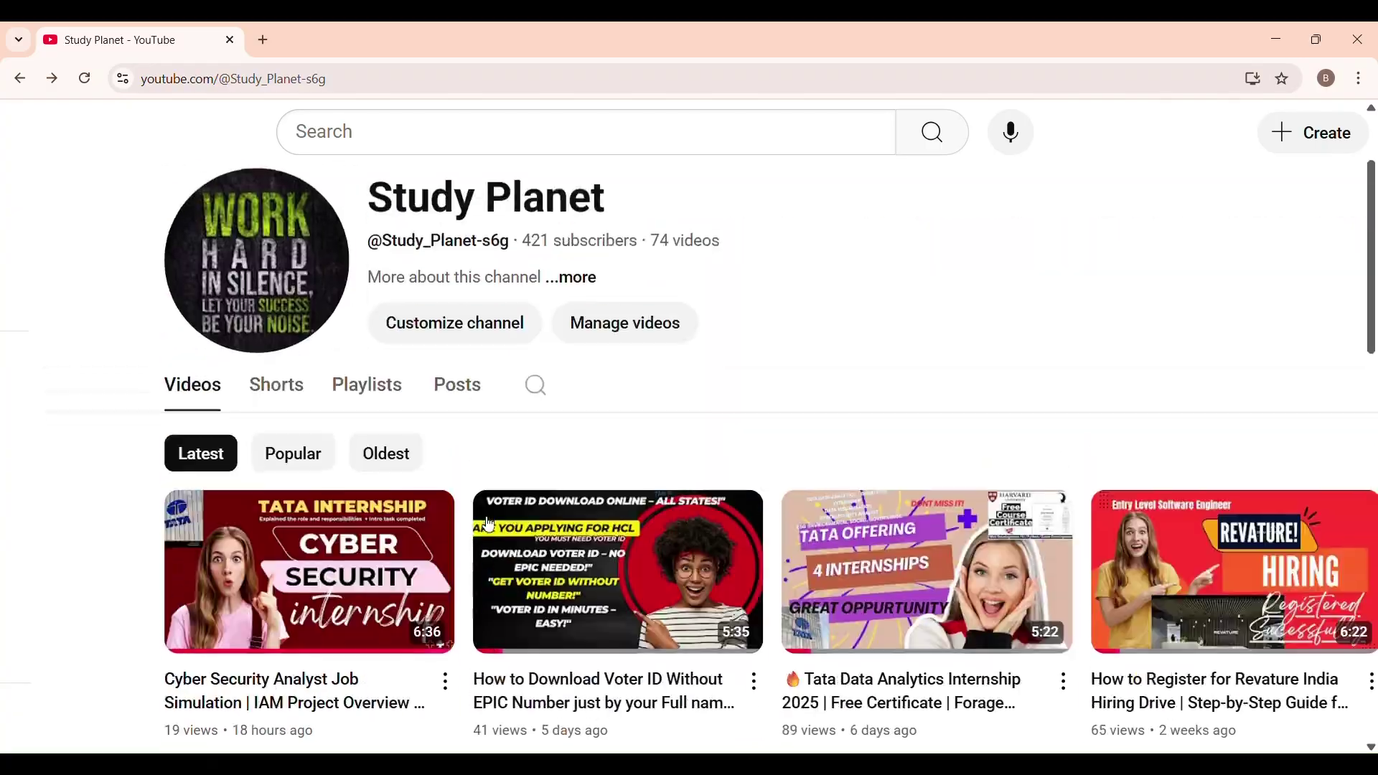
scroll(490, 524, up, 2)
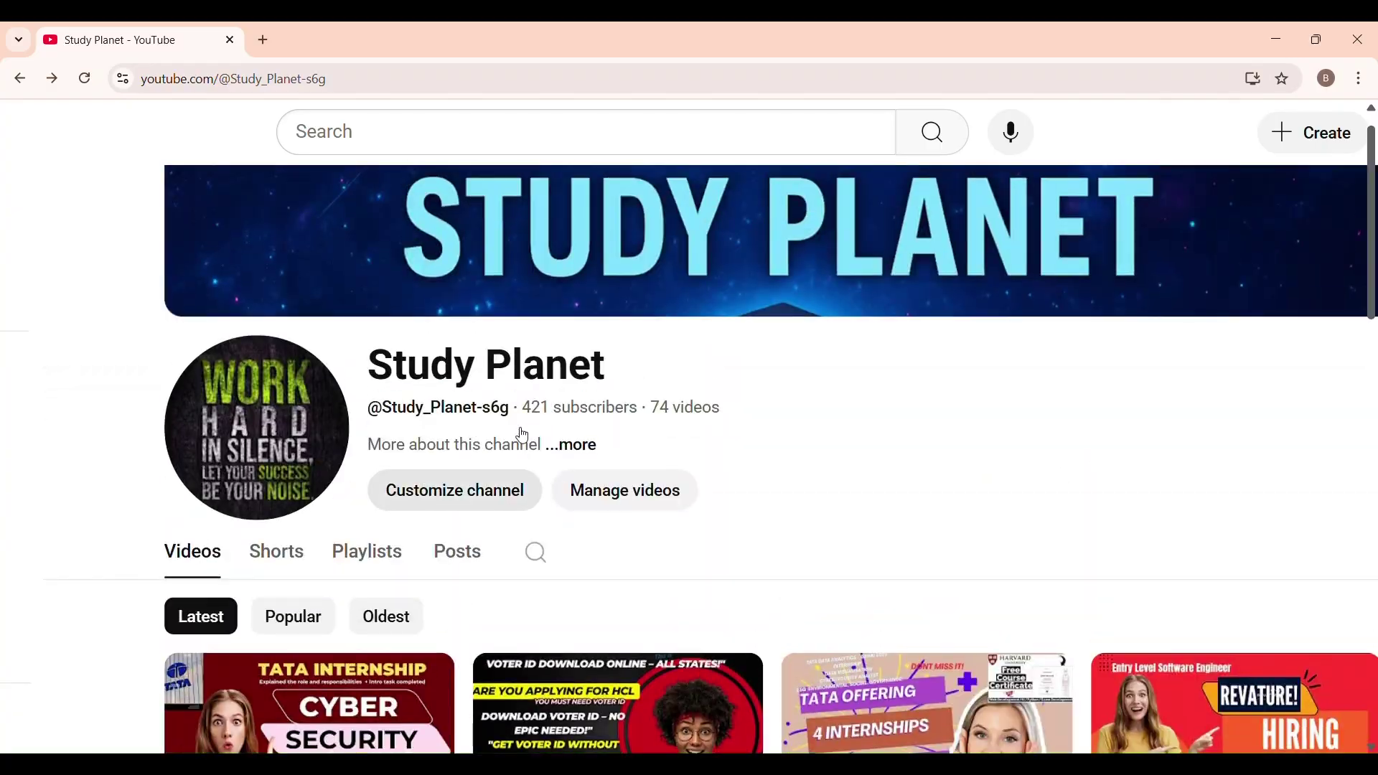